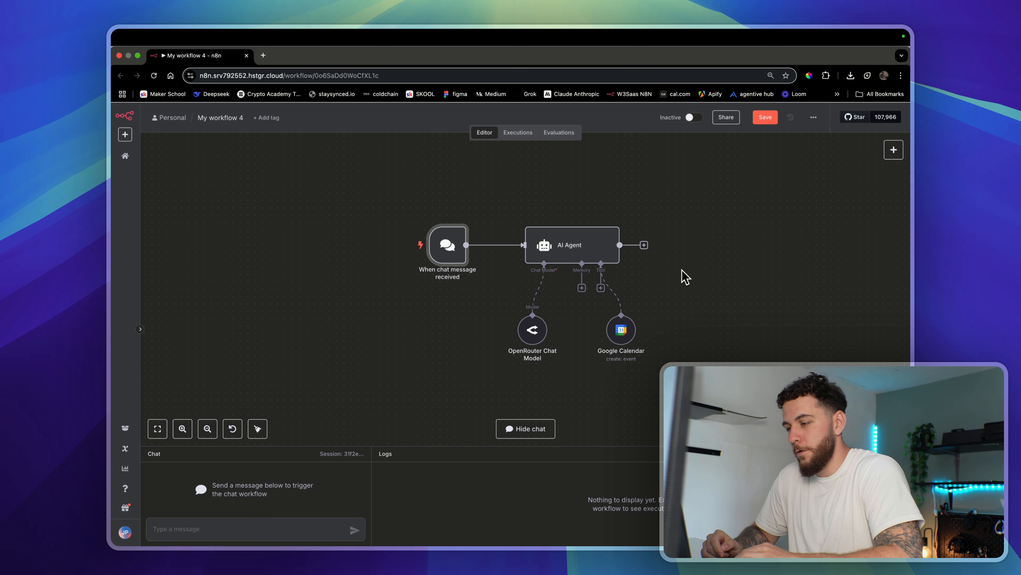
Review the Google Calendar tool's event creation parameters and return to the workflow canvas
double_click(620, 330)
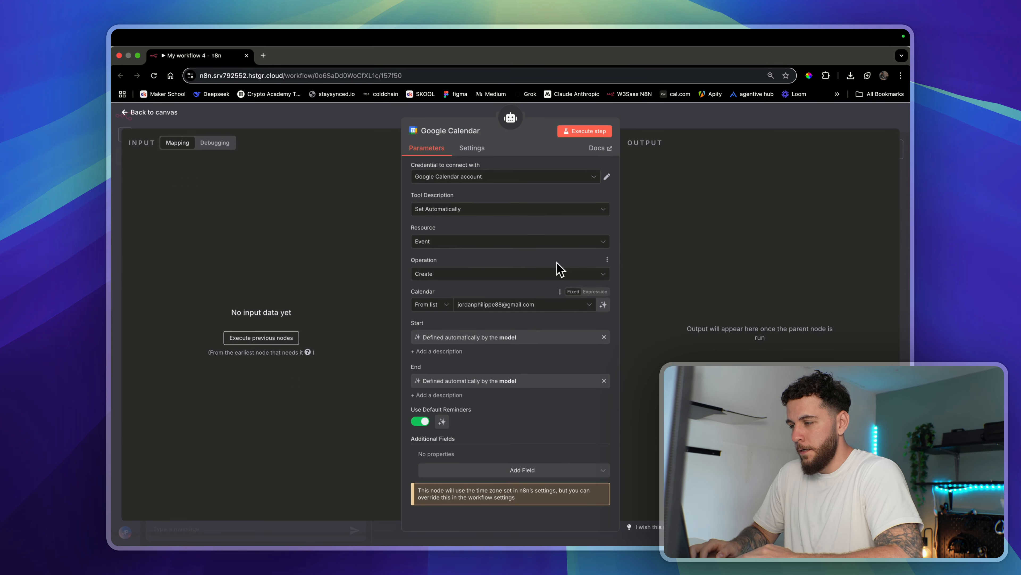
left_click(698, 116)
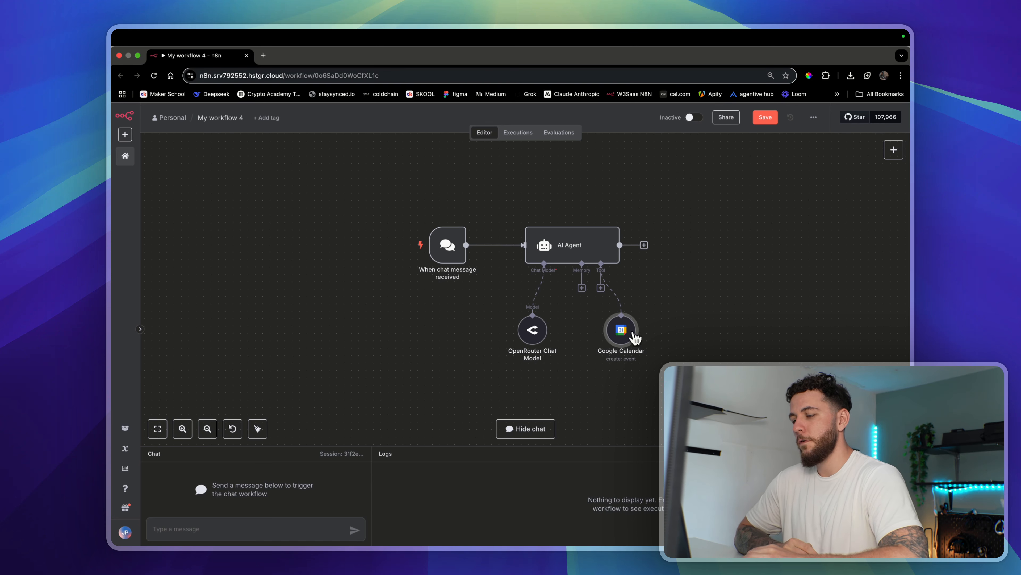
scroll(626, 342, "left", 2)
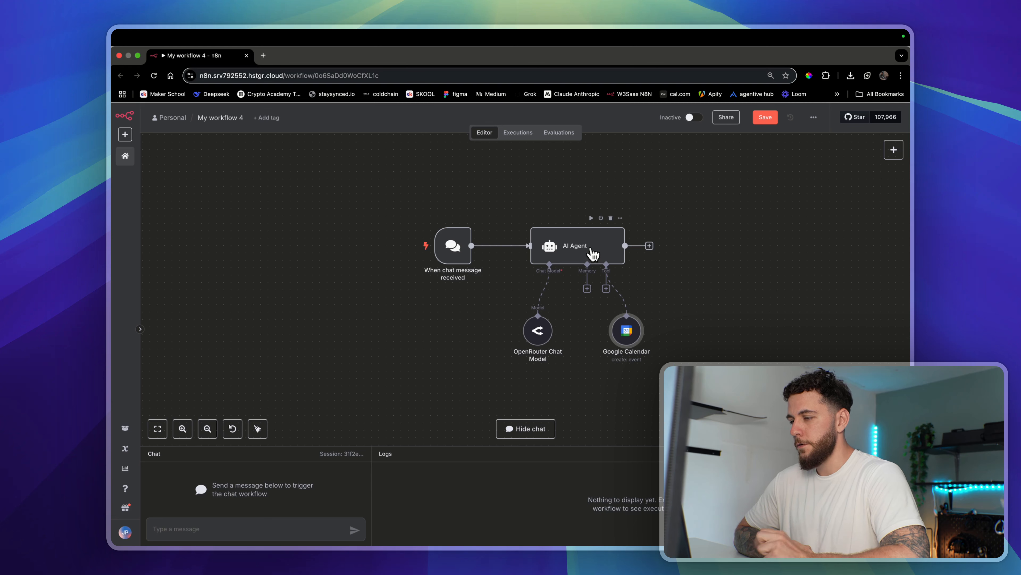
Write the AI Agent's system message as "you are a personal assistant that helps with my calendar"
double_click(594, 254)
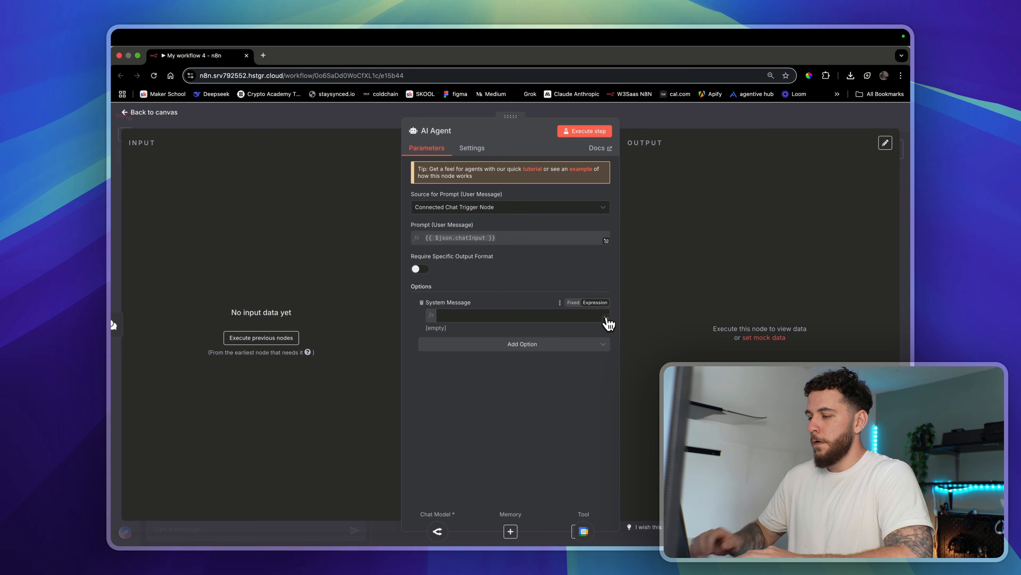
left_click(606, 318)
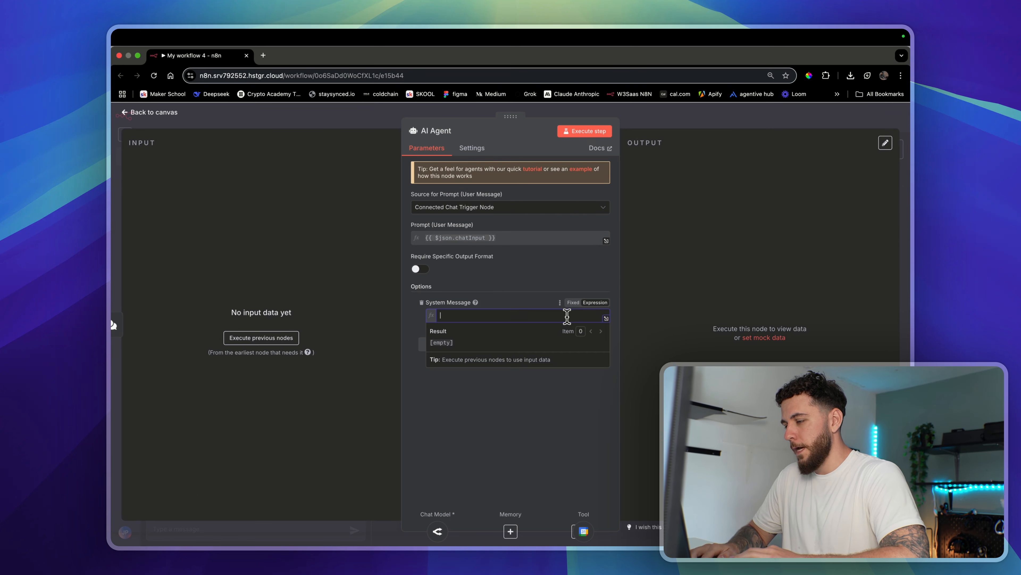
left_click(606, 318)
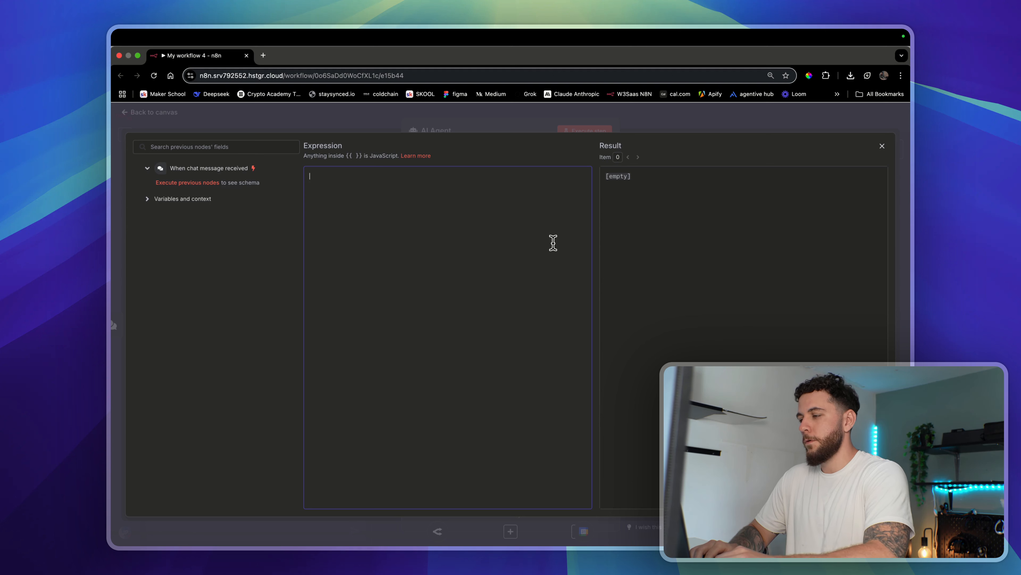
type("your")
key("BackSpace")
key("BackSpace")
type("'")
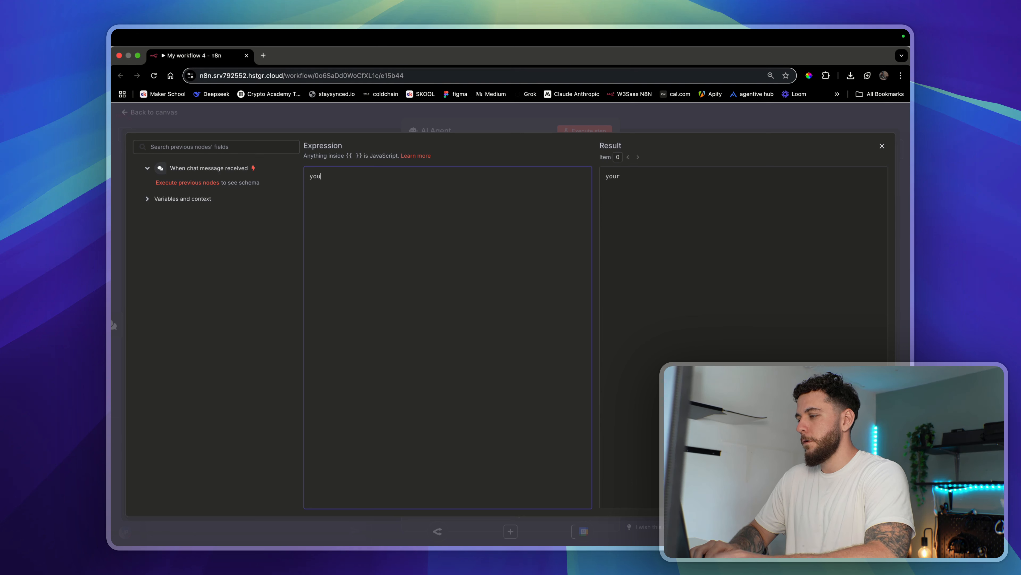
type("are a pe")
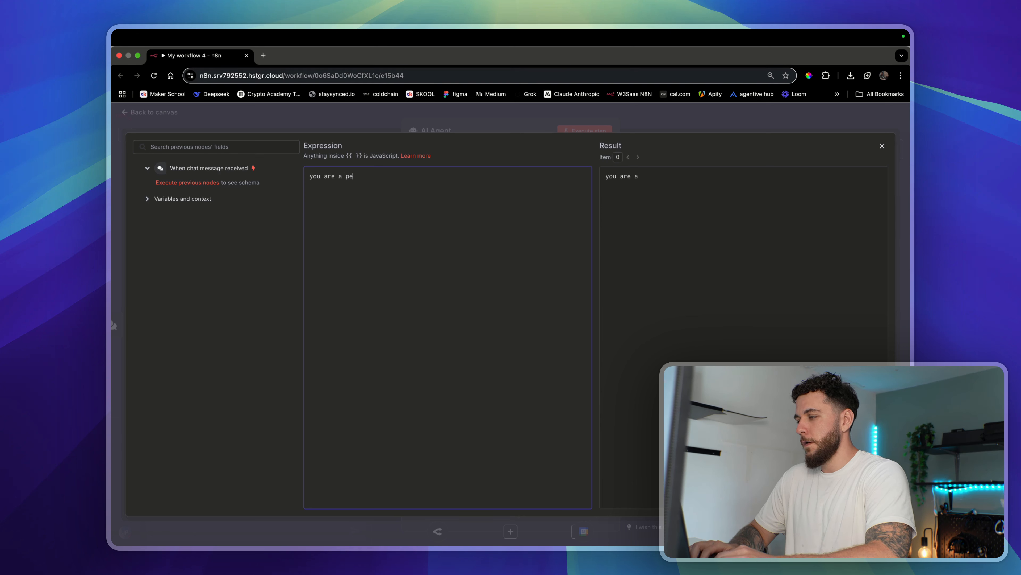
type("rsonal assistant")
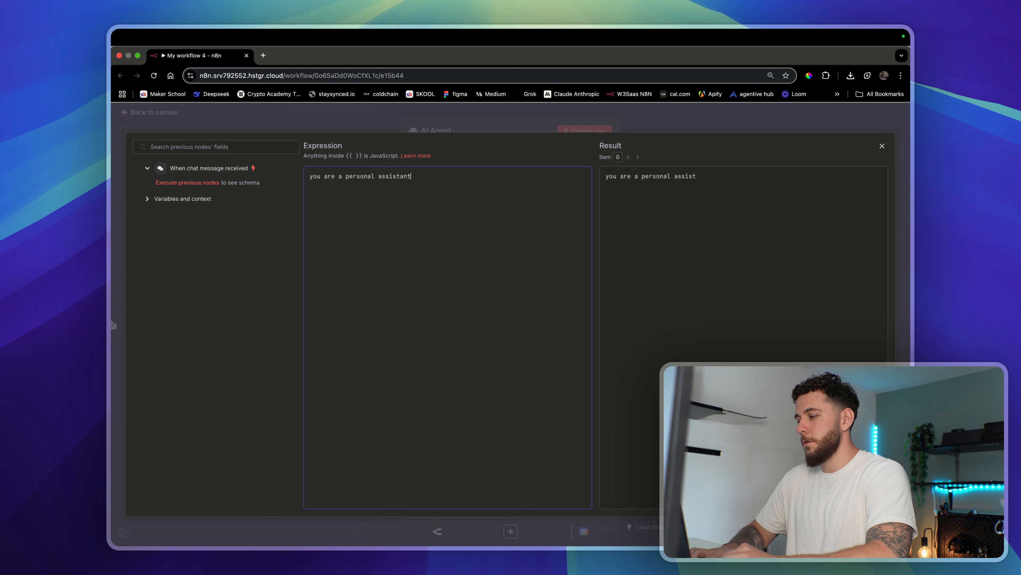
type(" that helps wit")
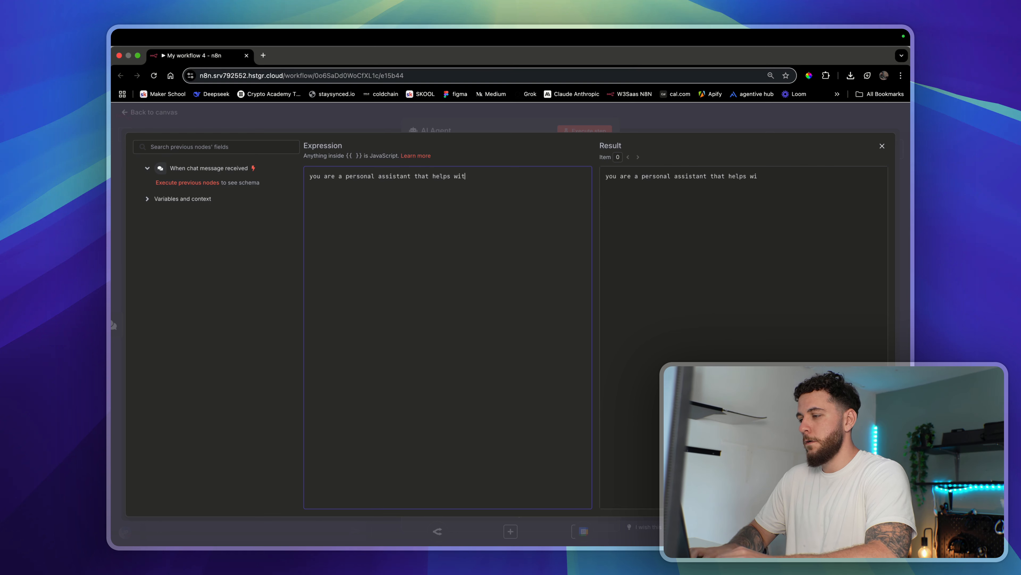
type("h my cal")
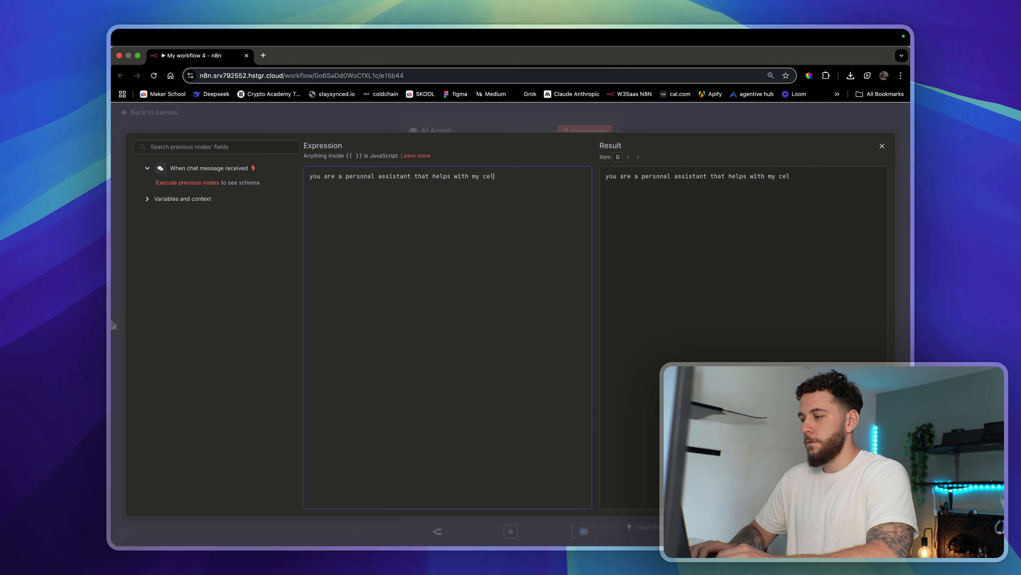
type("endar")
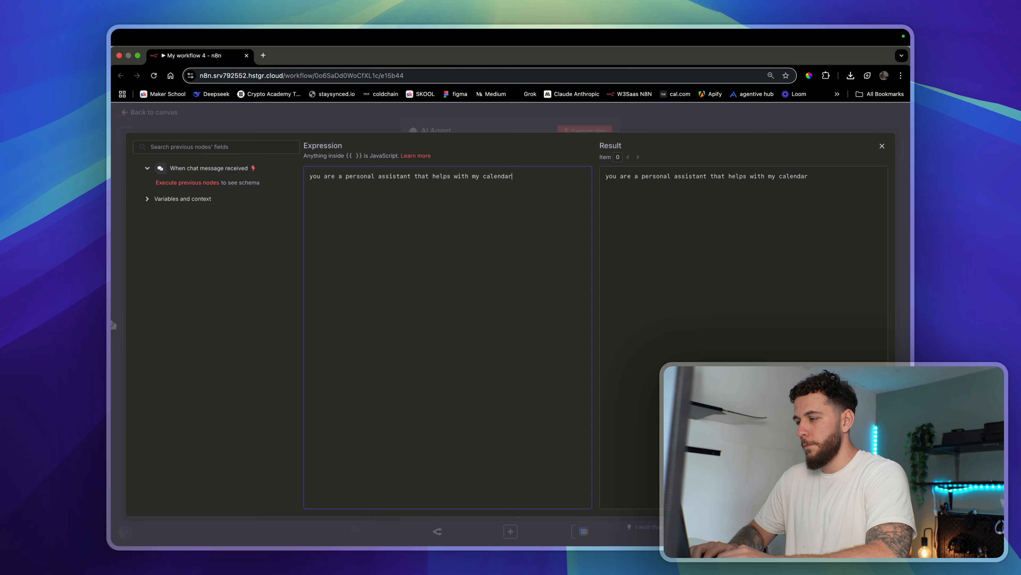
left_click(707, 127)
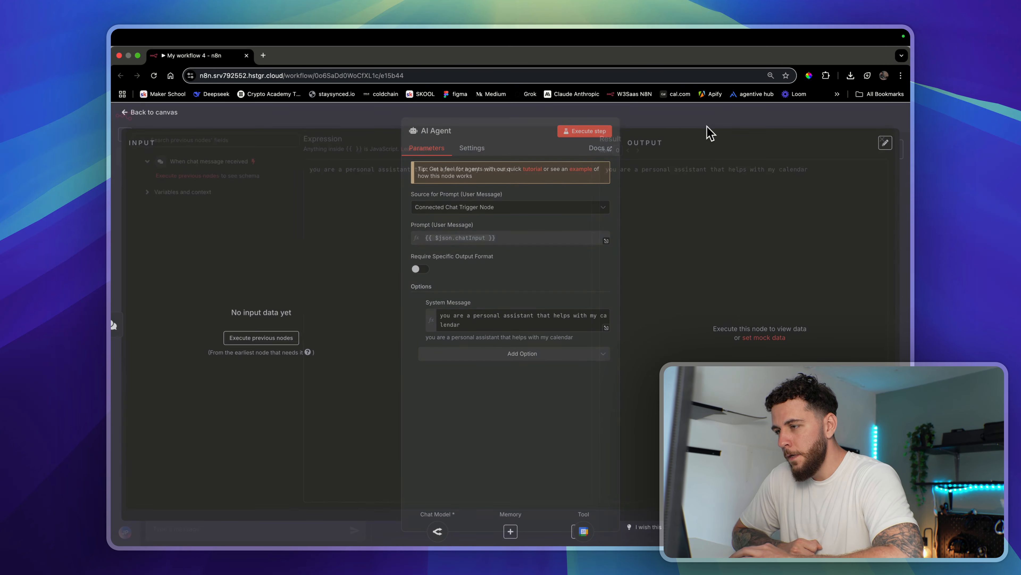
Add the expression {{ $now }} below the assistant description in the AI Agent's system message, leaving a blank line between them
left_click(606, 328)
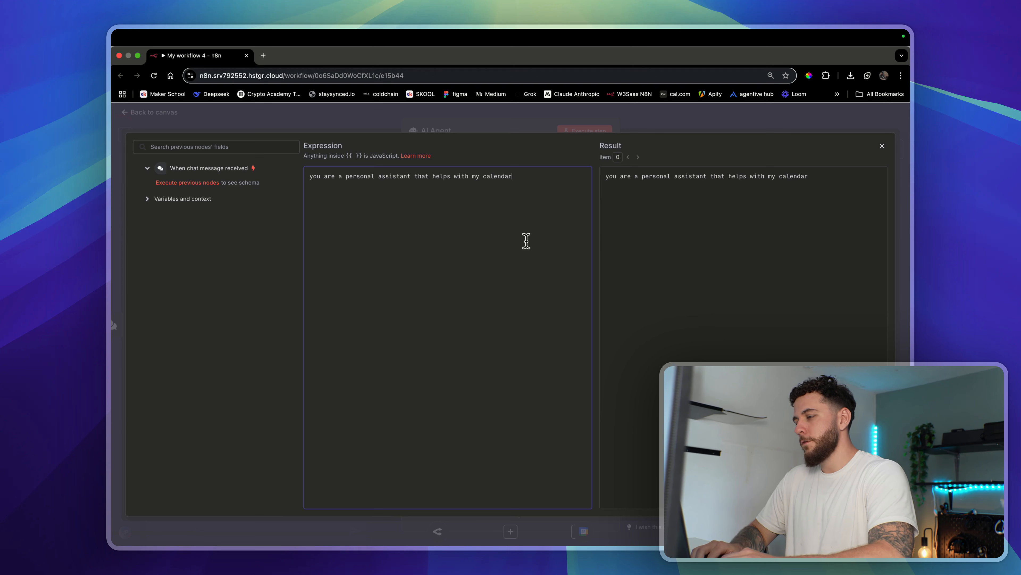
key("Return")
key("Return")
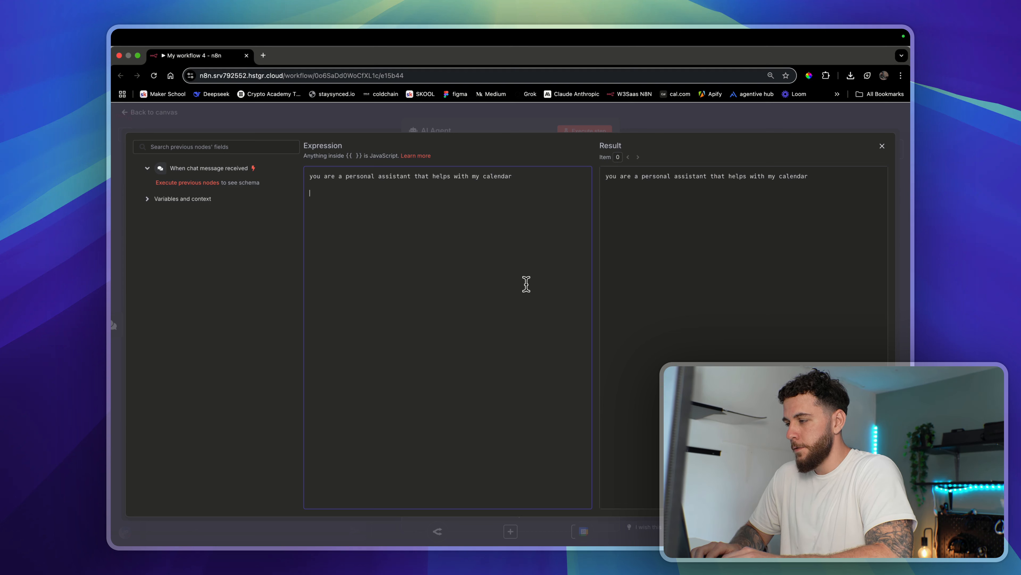
type("{{ ")
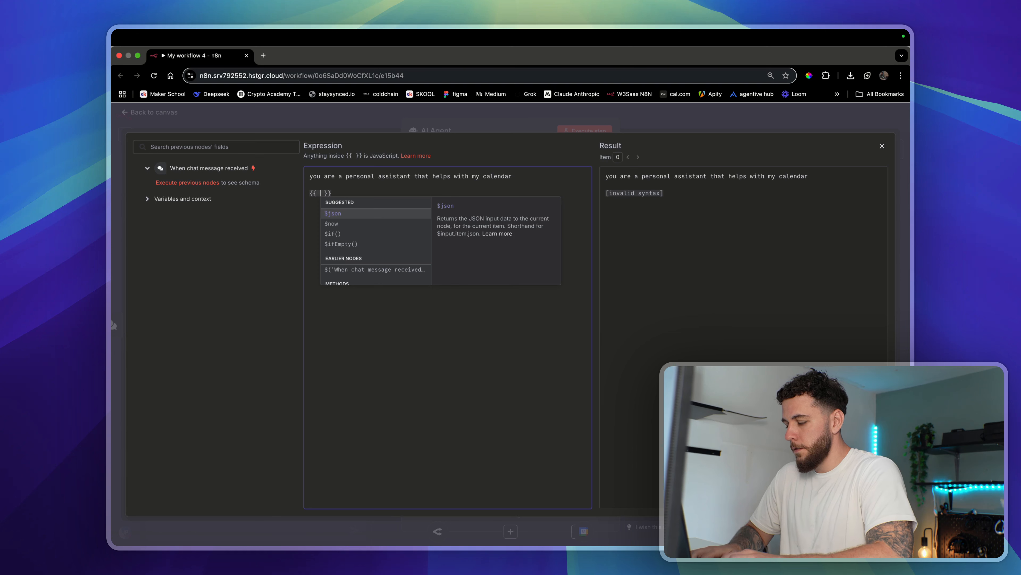
type("$now")
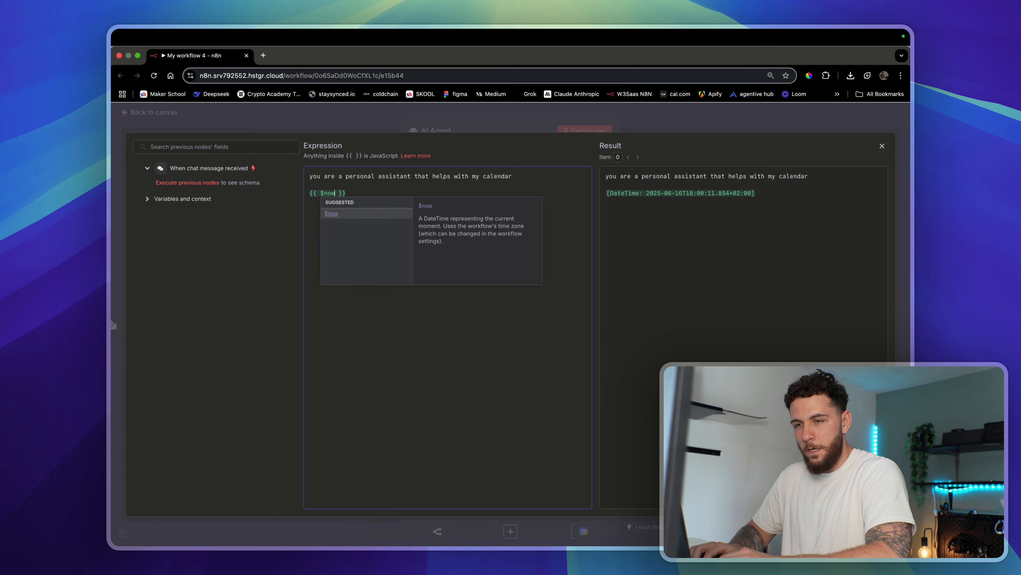
left_click(720, 346)
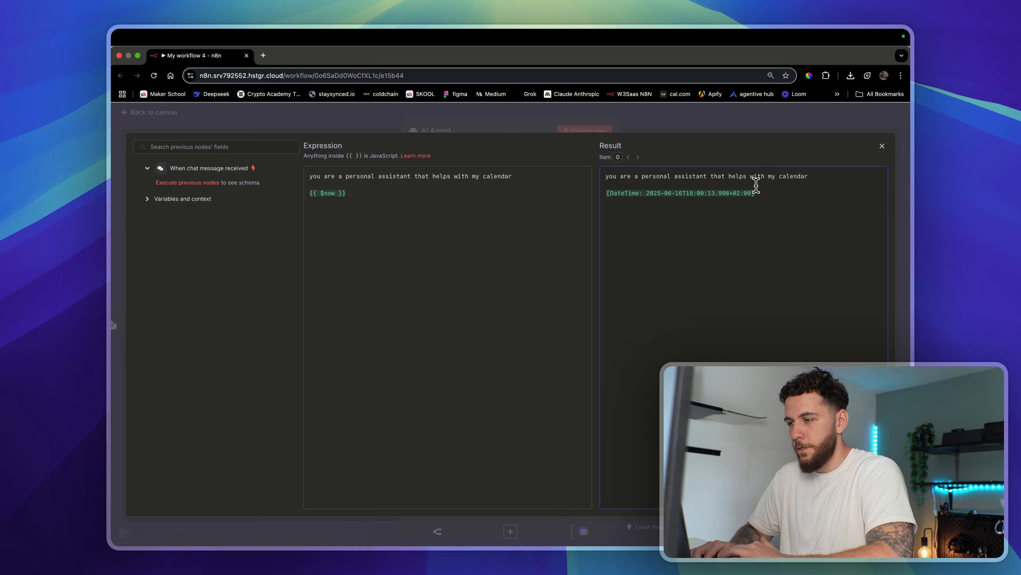
mouse_move(858, 32)
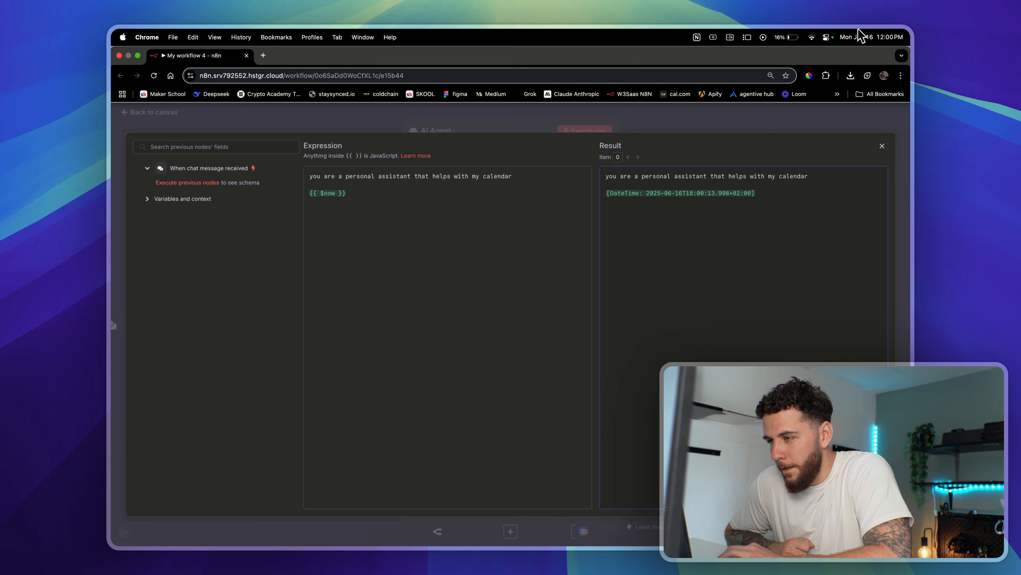
Add the expression {{ $now.toString() }} below the {{ $now }} line in the system message
left_click(527, 242)
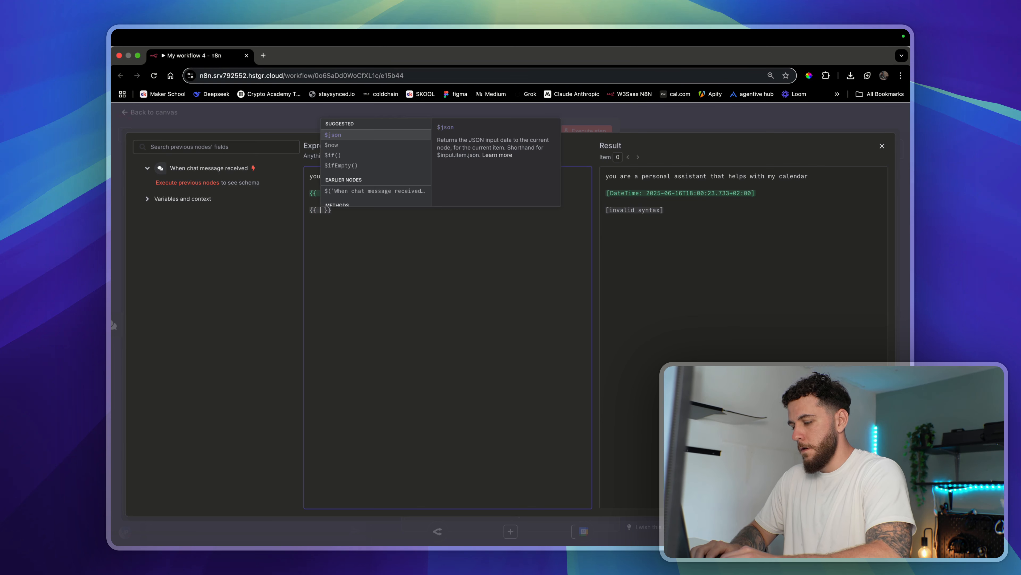
type("$now.")
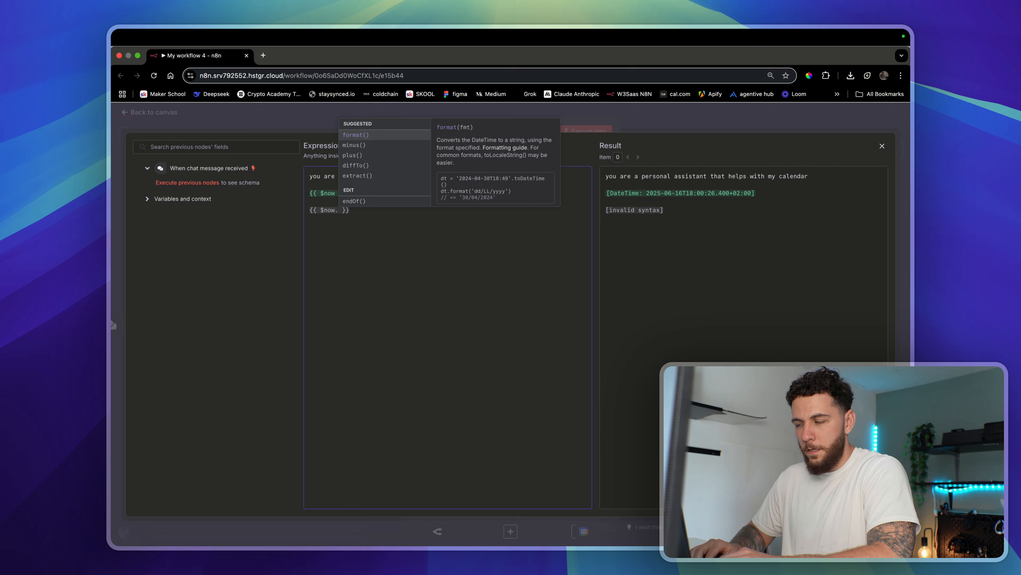
type("toString")
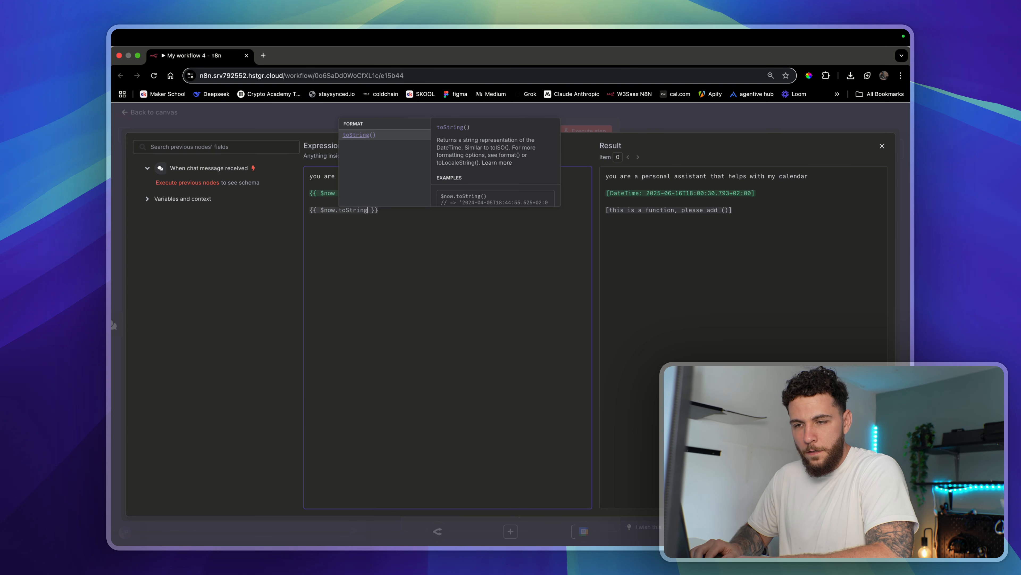
type("(")
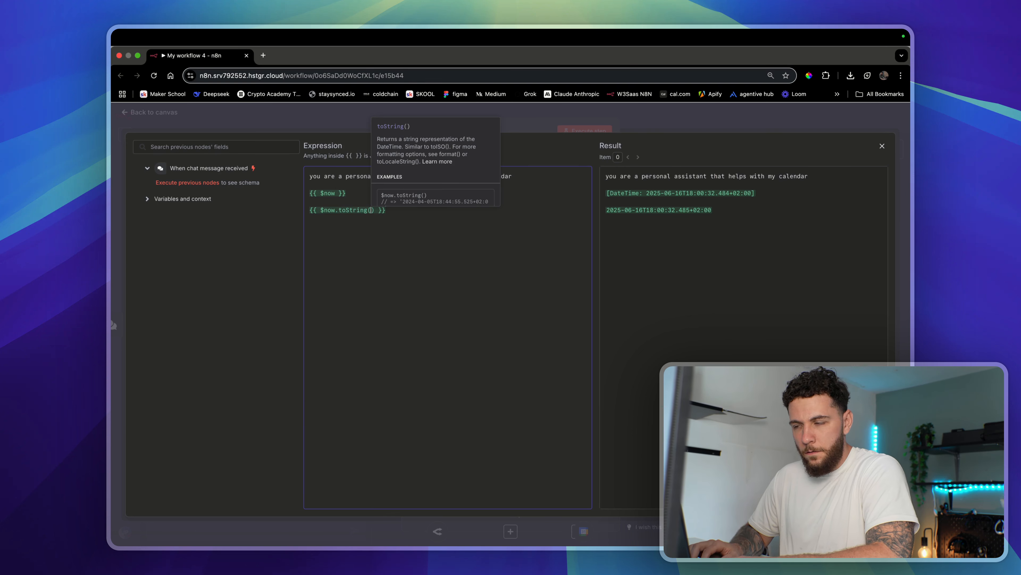
left_click(695, 270)
left_click(476, 245)
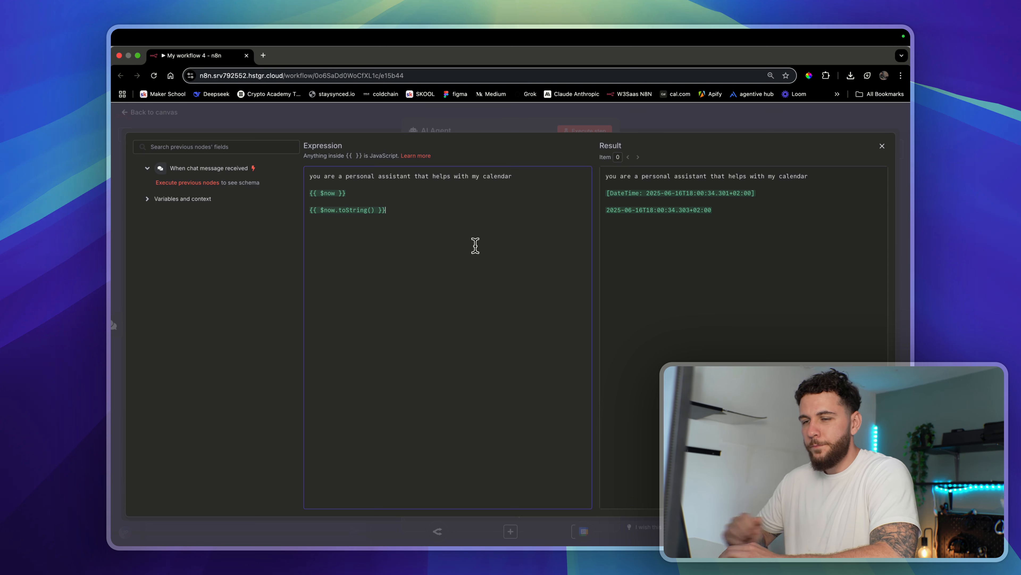
Add the expression {{ $now.format ("dd/MM/yyyy") }} as the last line of the system message and close the expression editor
key("Return")
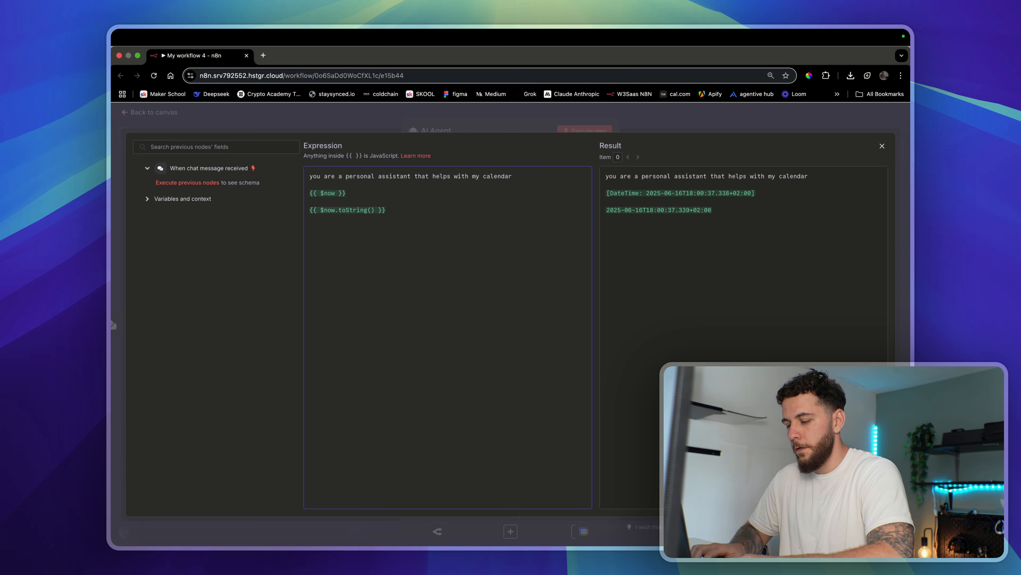
type("{{")
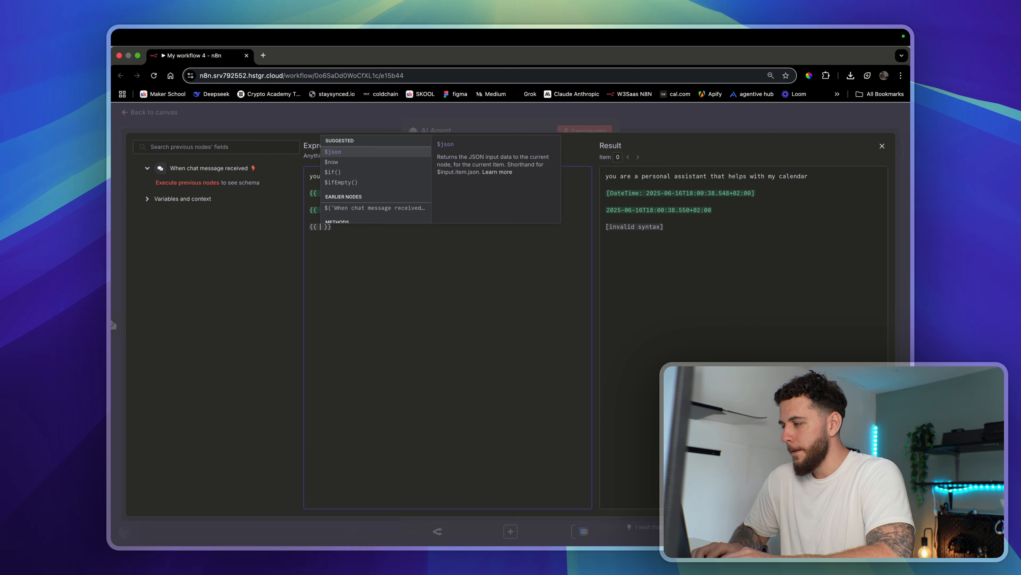
type("$n")
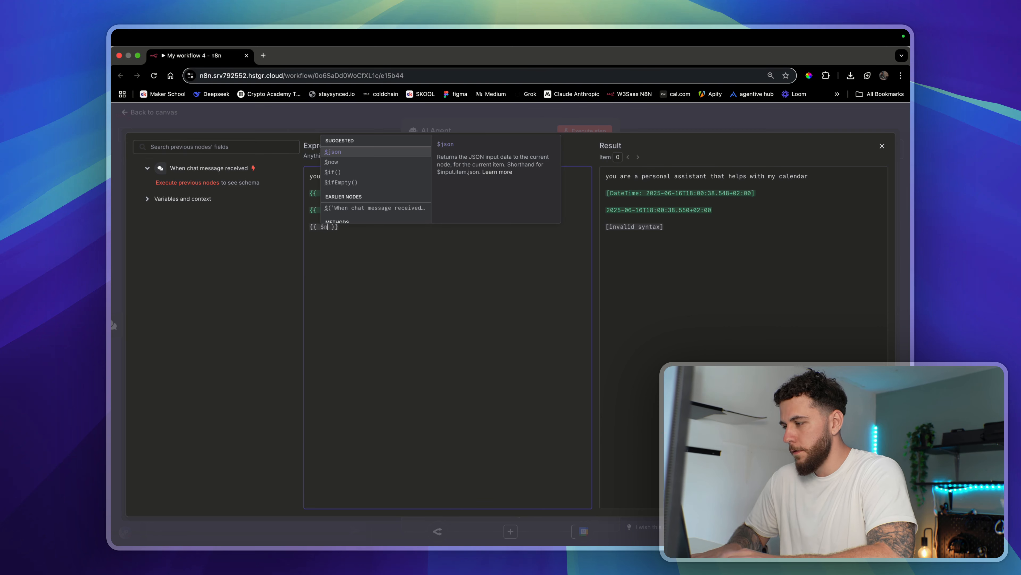
type("ow.format")
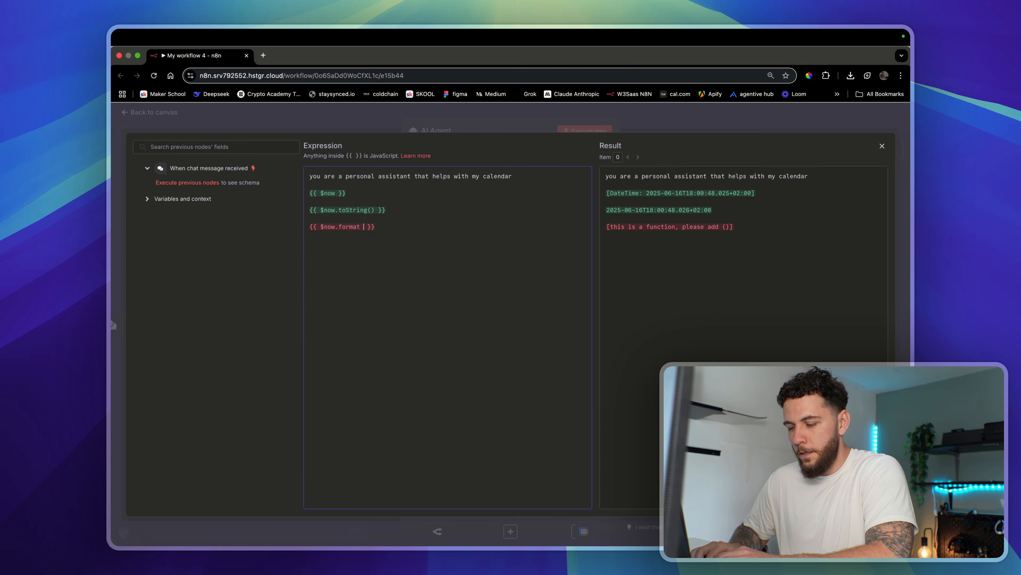
type(" ()")
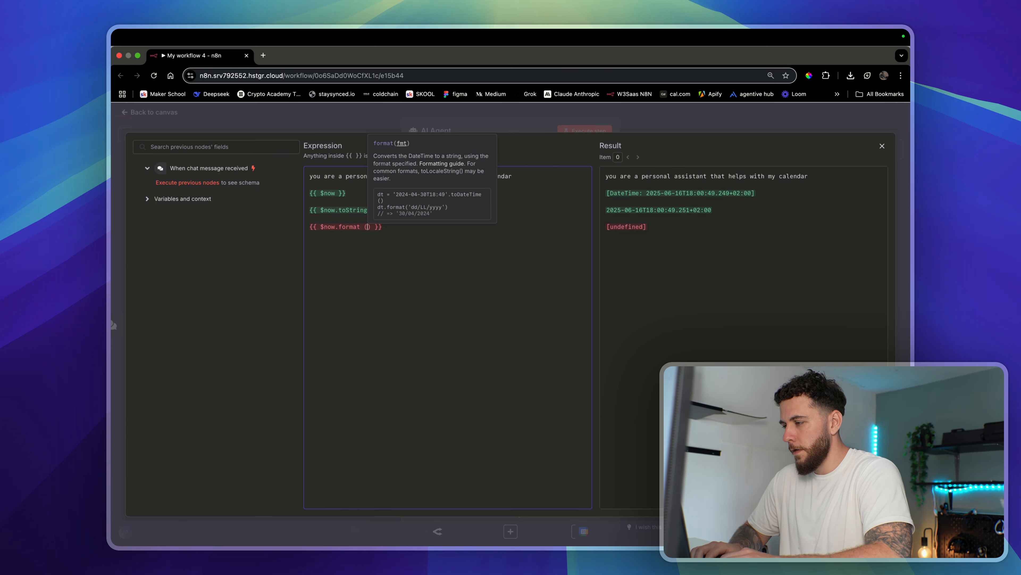
type("\"")
type("dd/")
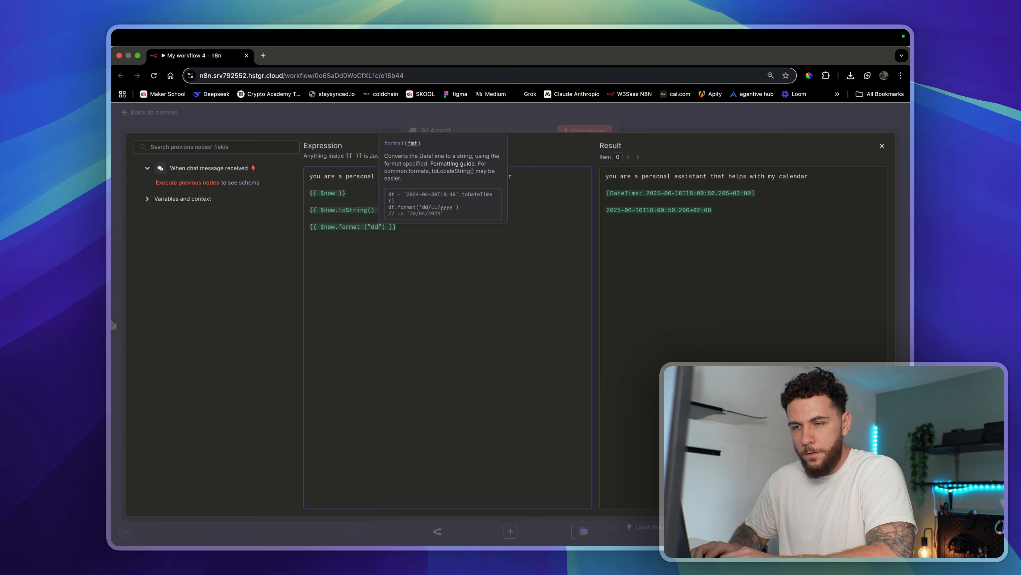
key("BackSpace")
type("/")
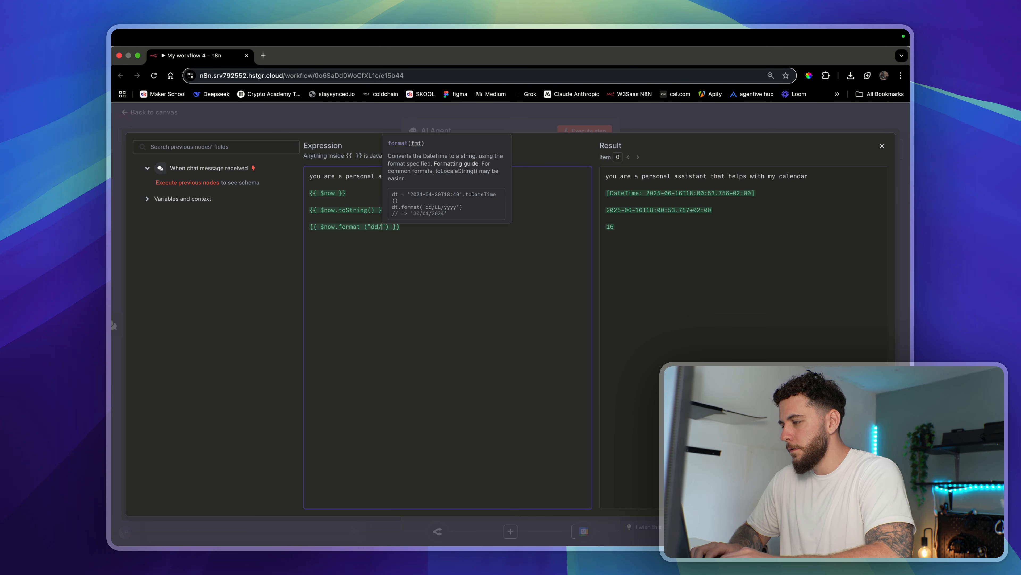
type("MM/")
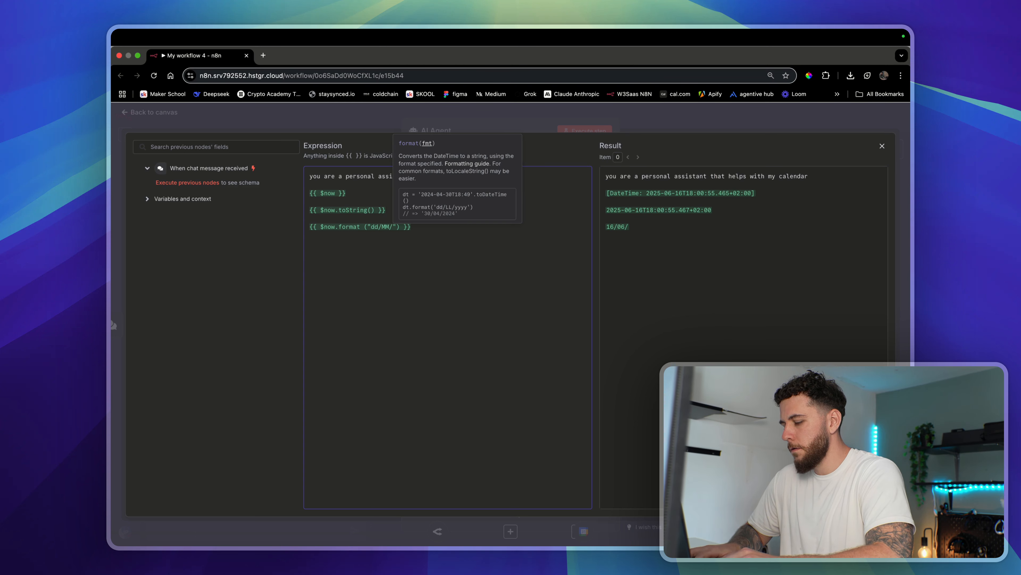
type("yyyy")
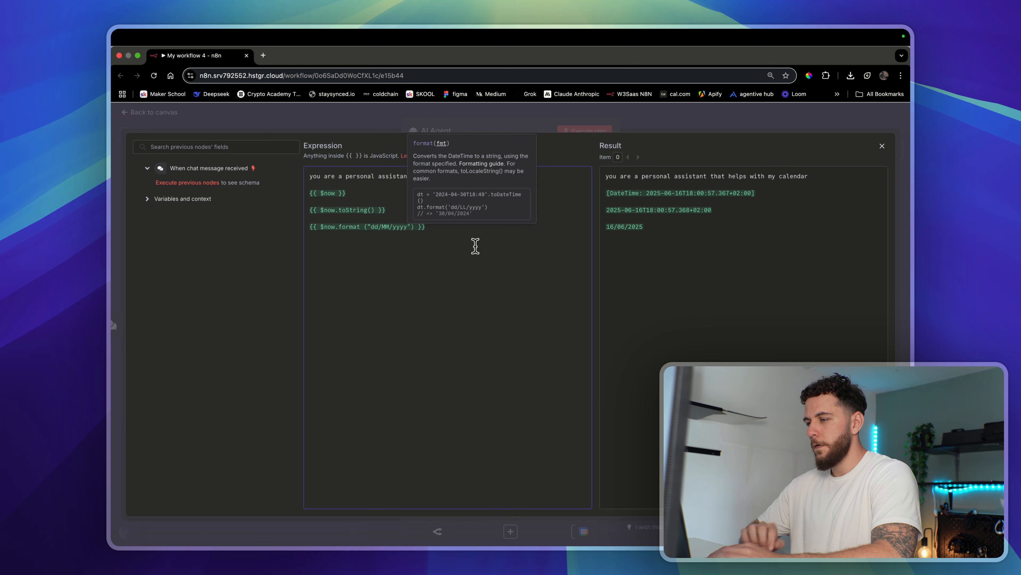
left_click(469, 319)
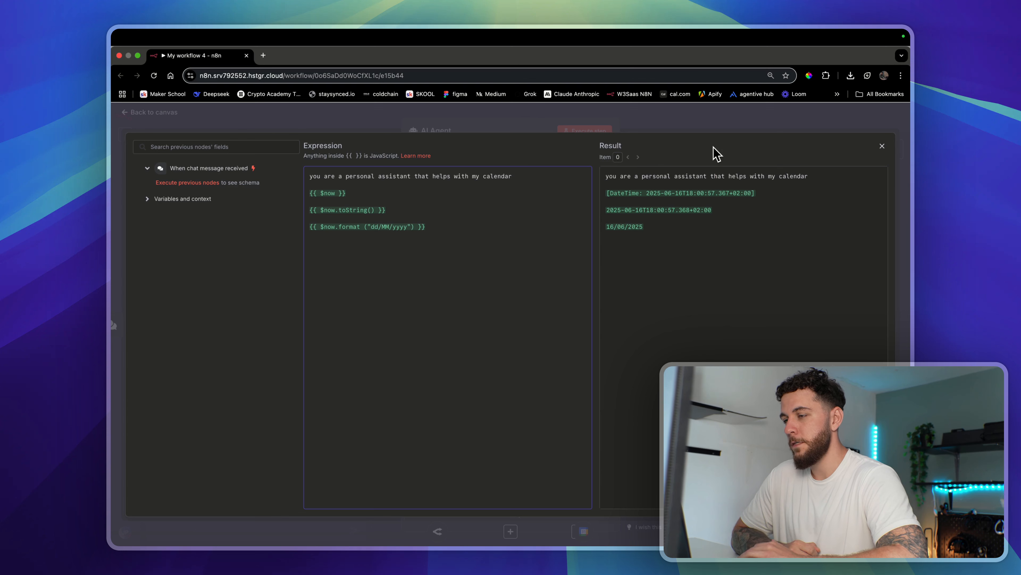
left_click(741, 123)
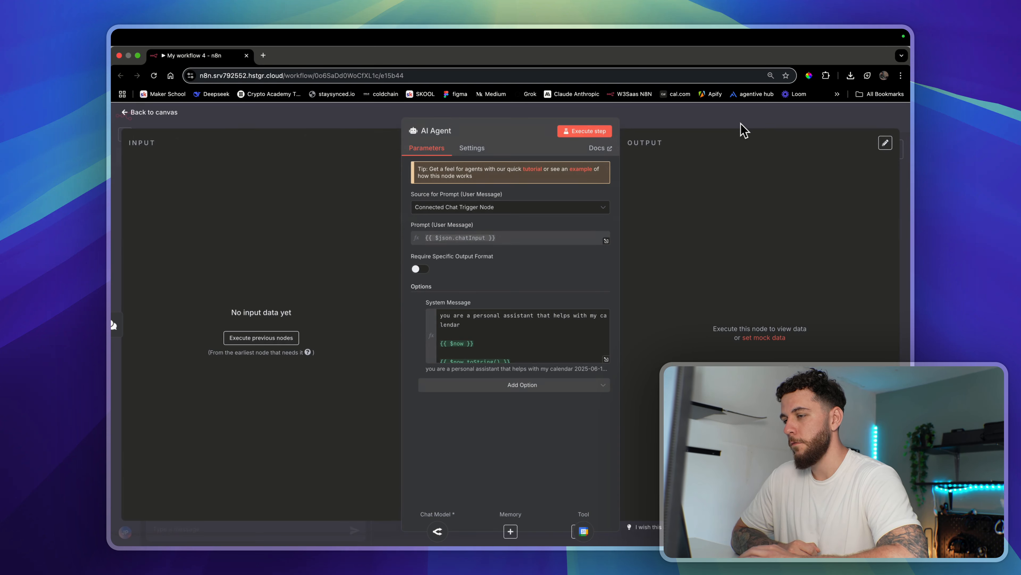
Review the evaluated date and time expressions in the AI Agent's system message, and return to the canvas
left_click(606, 359)
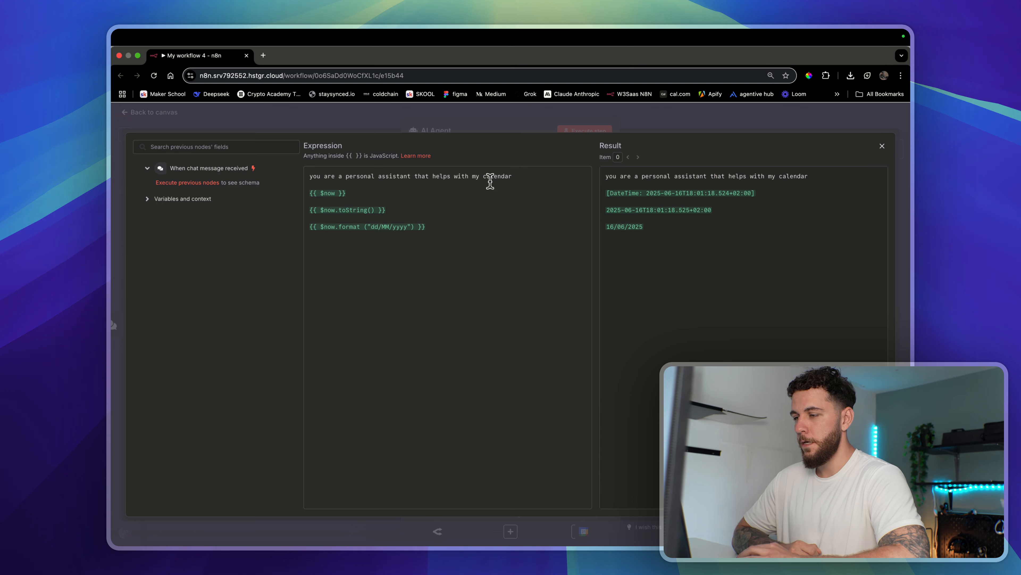
left_click(327, 196)
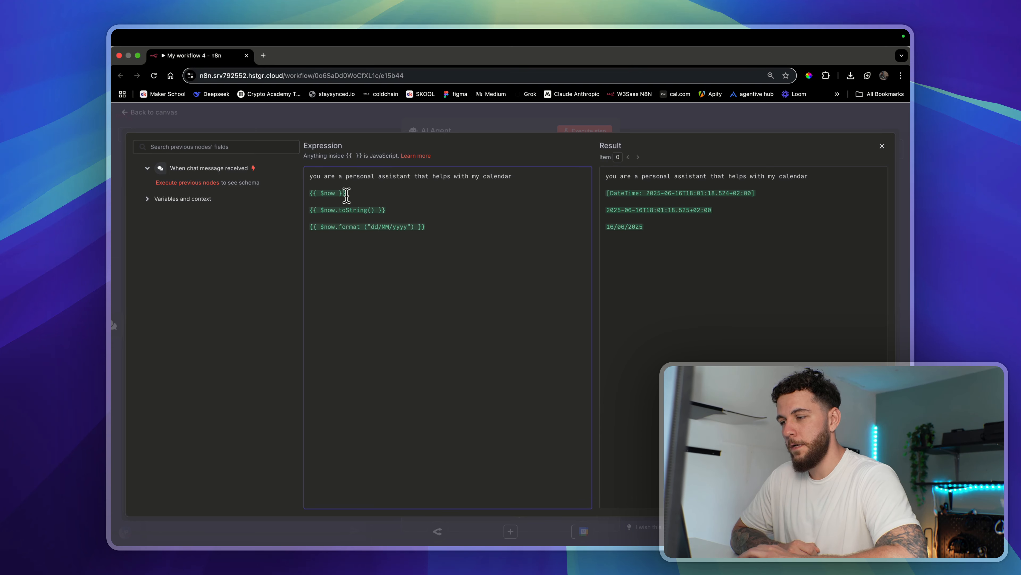
left_click(688, 125)
left_click(684, 125)
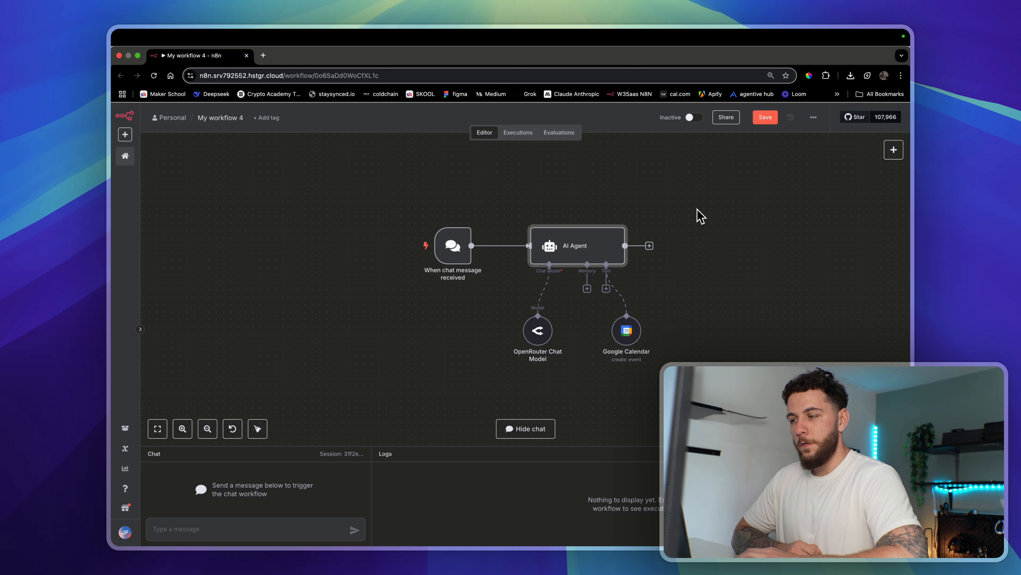
scroll(701, 216, "right", 3)
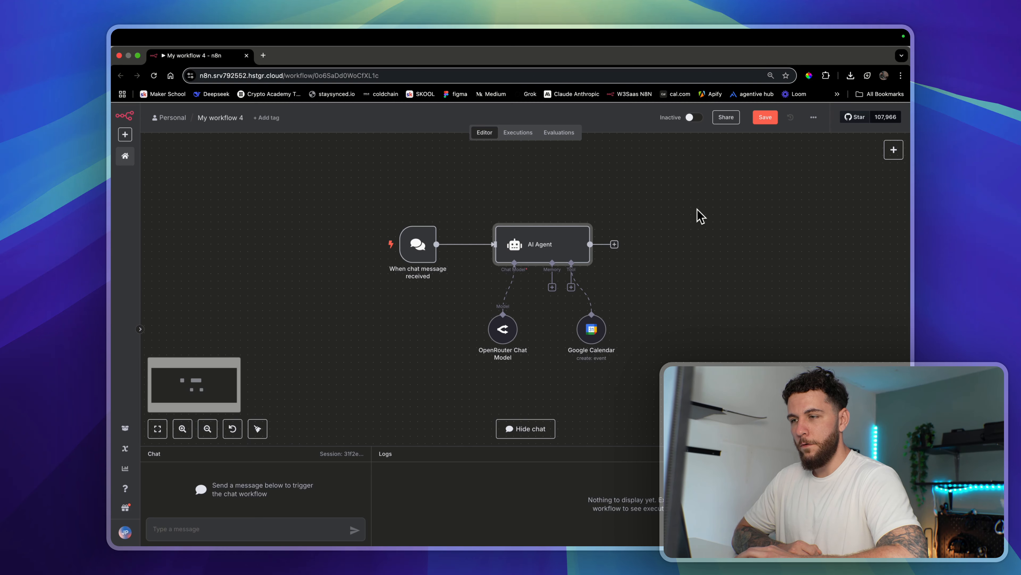
left_click(817, 118)
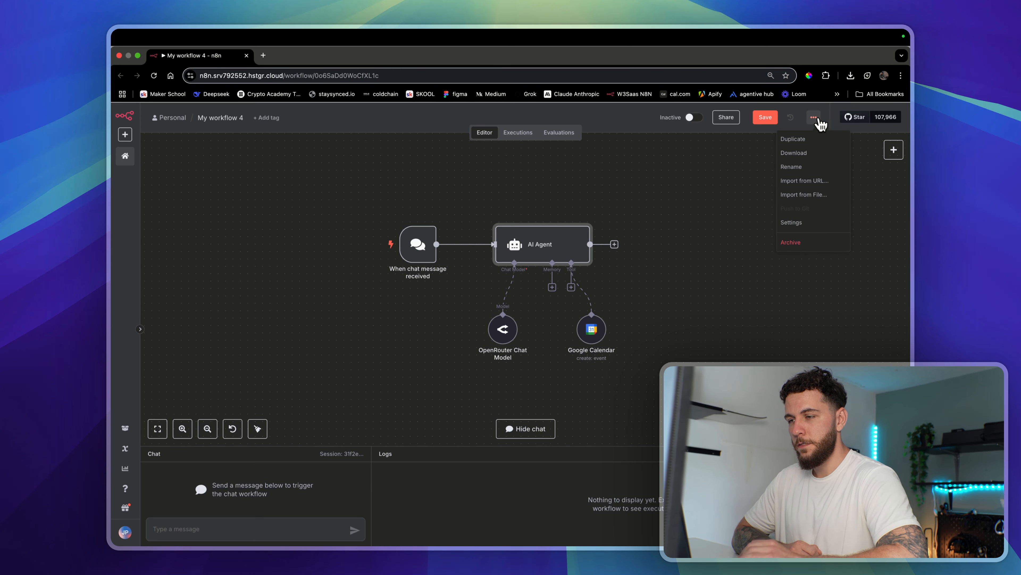
left_click(792, 224)
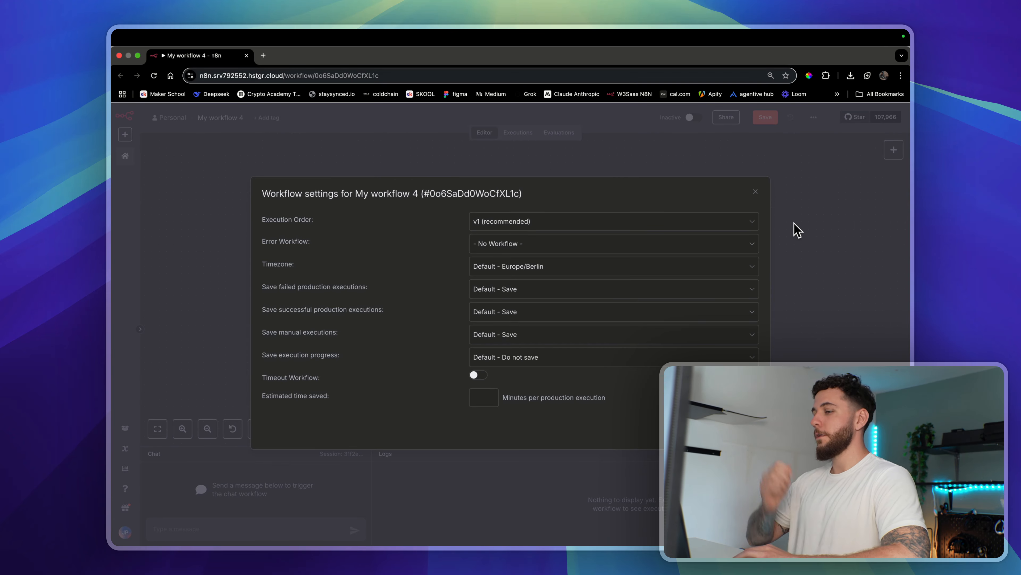
left_click(755, 191)
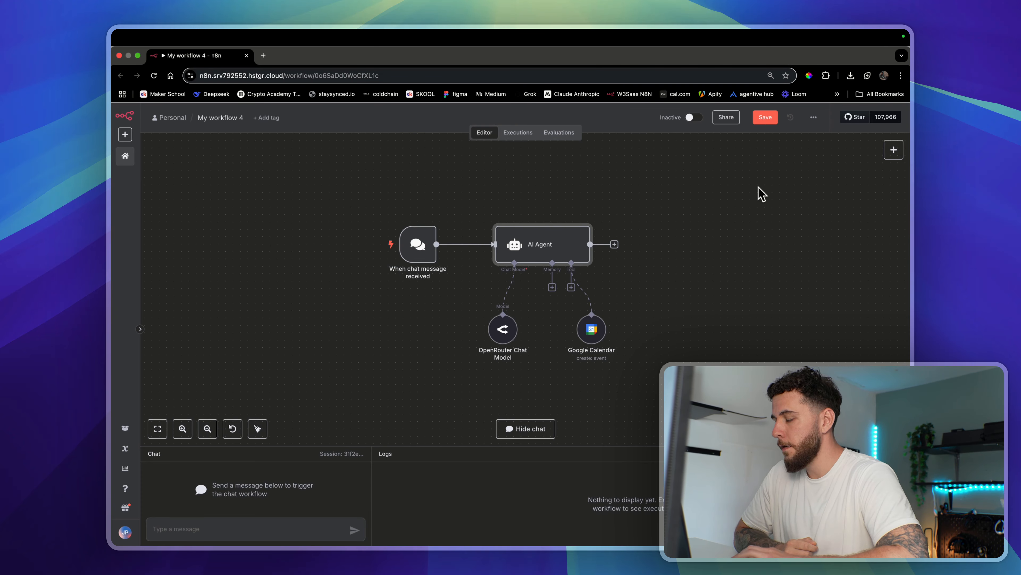
Set the workflow's timezone to America/Toronto in the workflow settings and save them
left_click(814, 118)
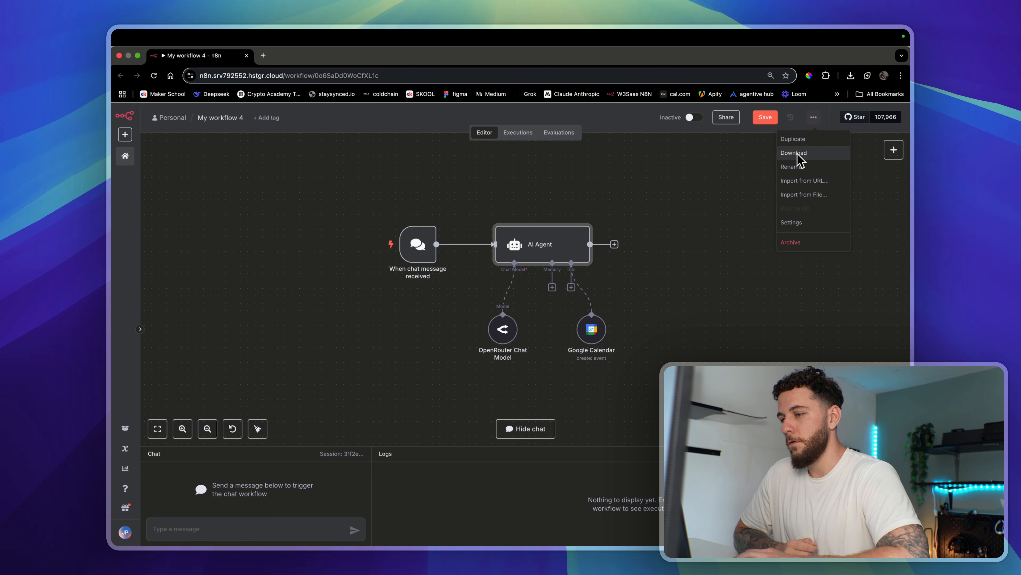
left_click(790, 223)
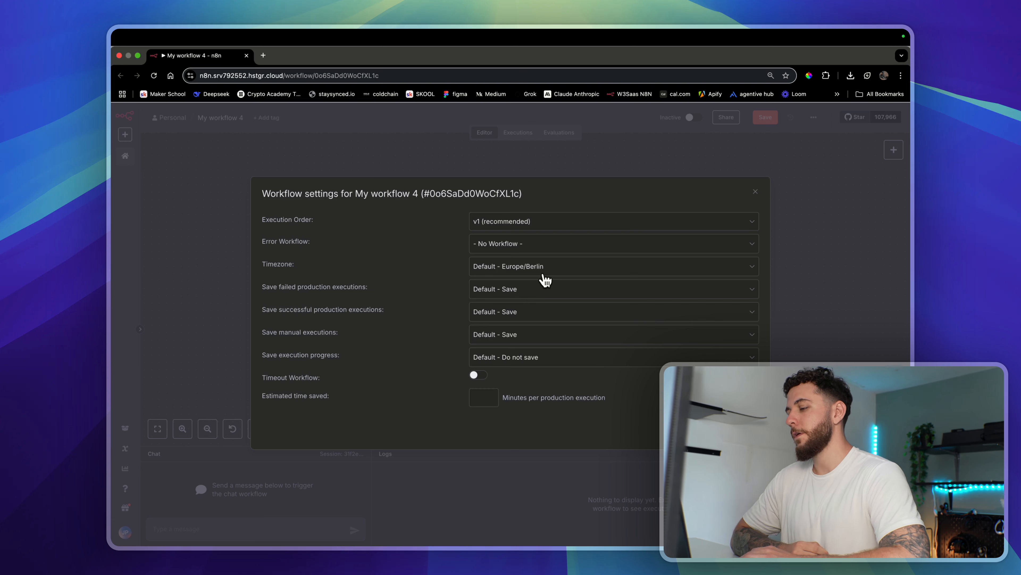
left_click(580, 272)
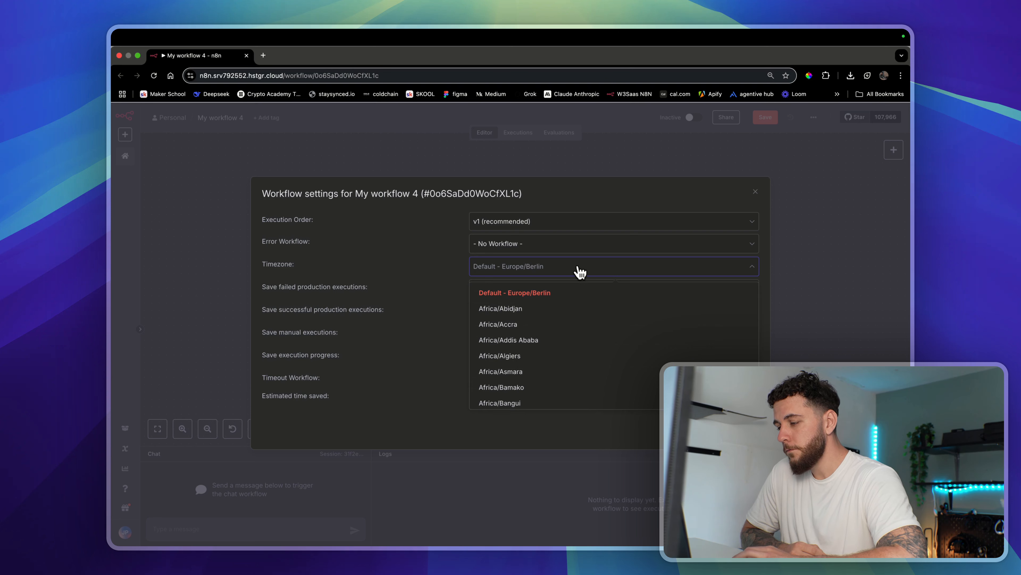
type("toronto")
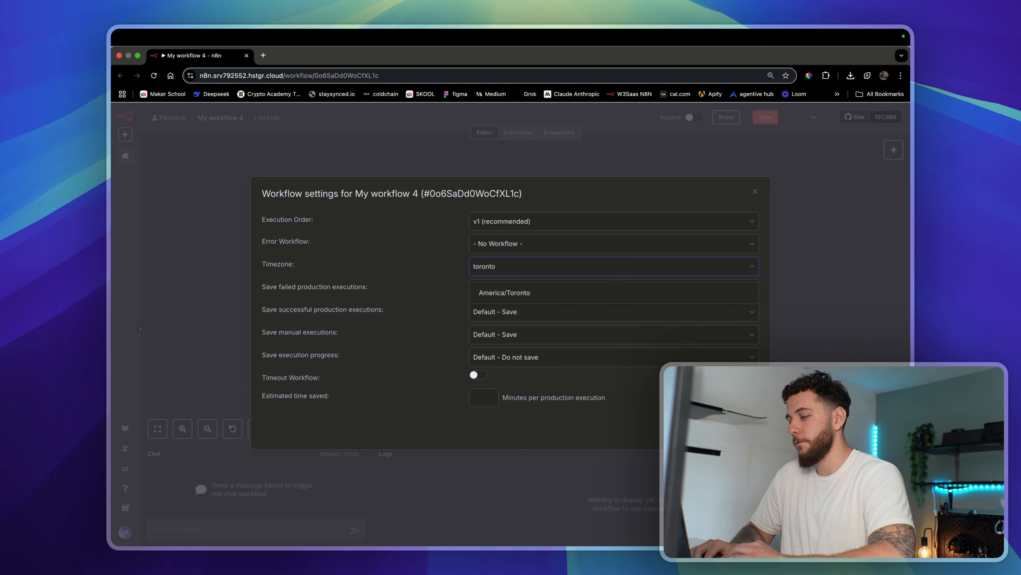
left_click(537, 299)
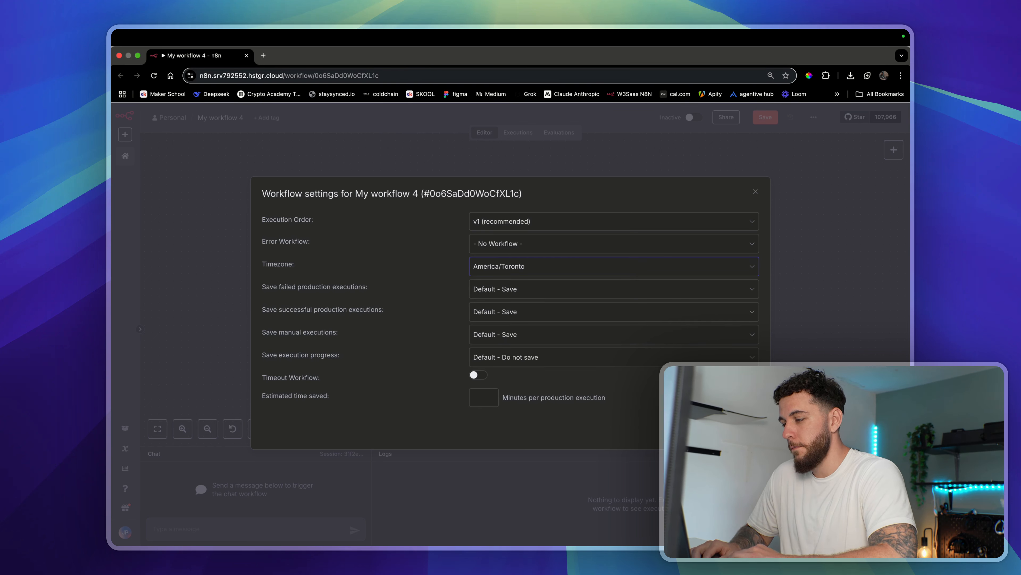
left_click(746, 429)
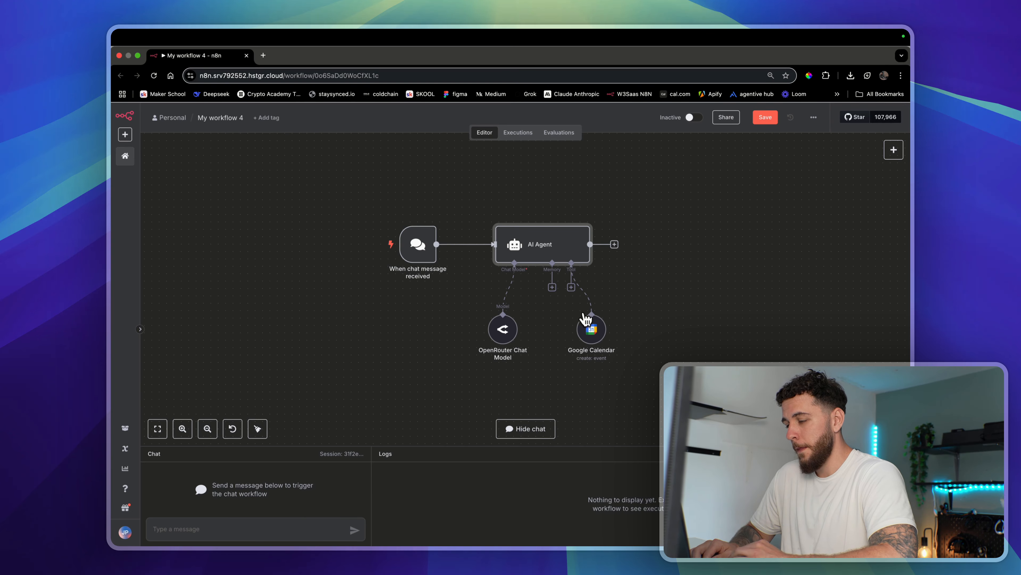
Replace the chat trigger's direct connection to the AI Agent with a Date & Time node using the Get Current Date action
left_click_drag(425, 260, 373, 260)
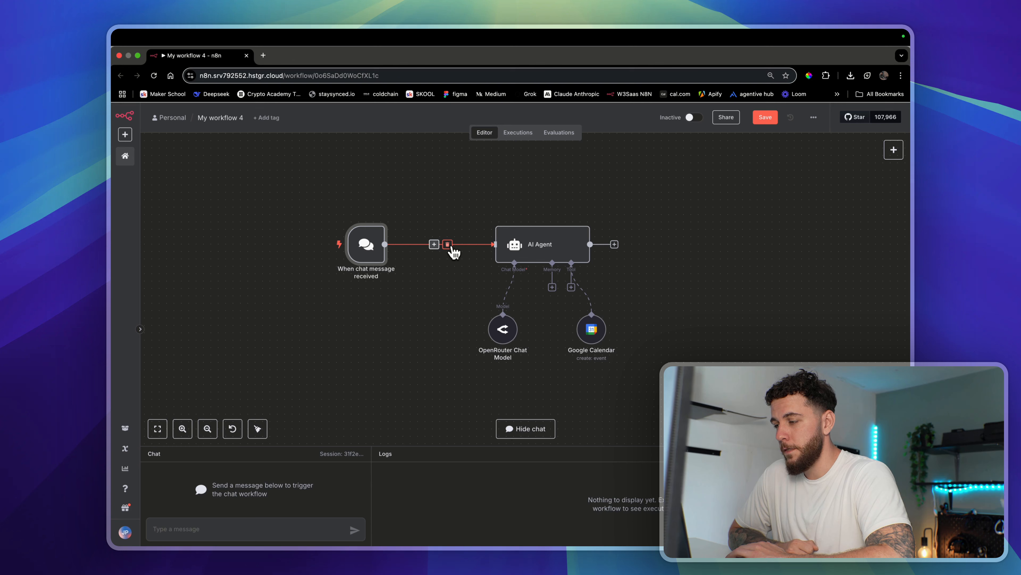
left_click(448, 245)
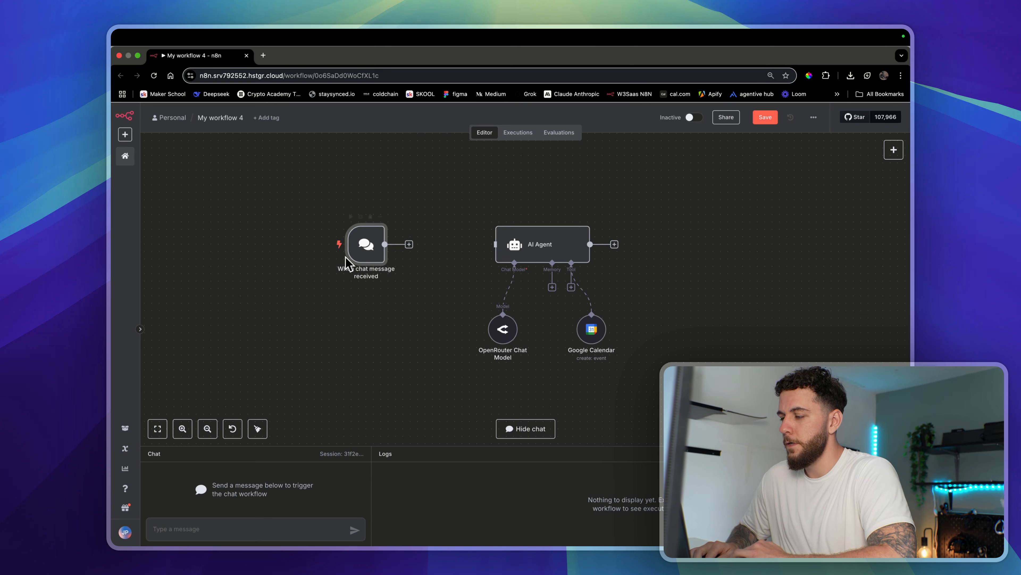
left_click(410, 245)
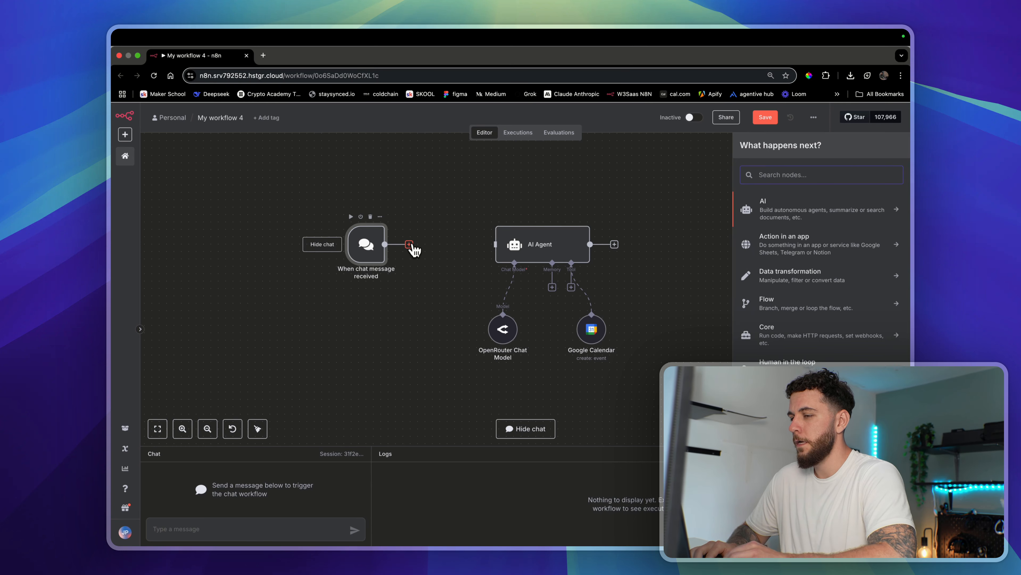
type("date")
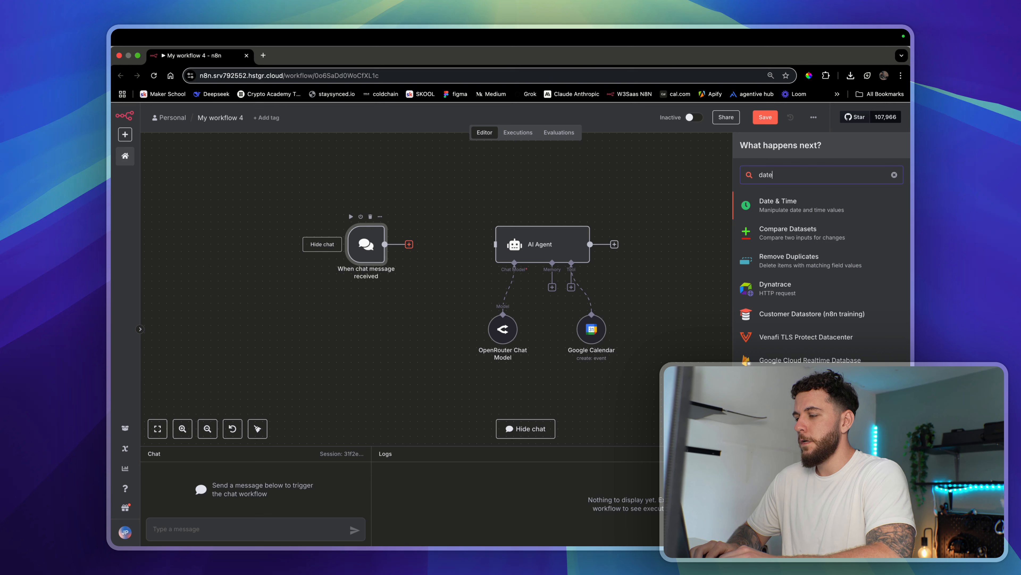
left_click(756, 206)
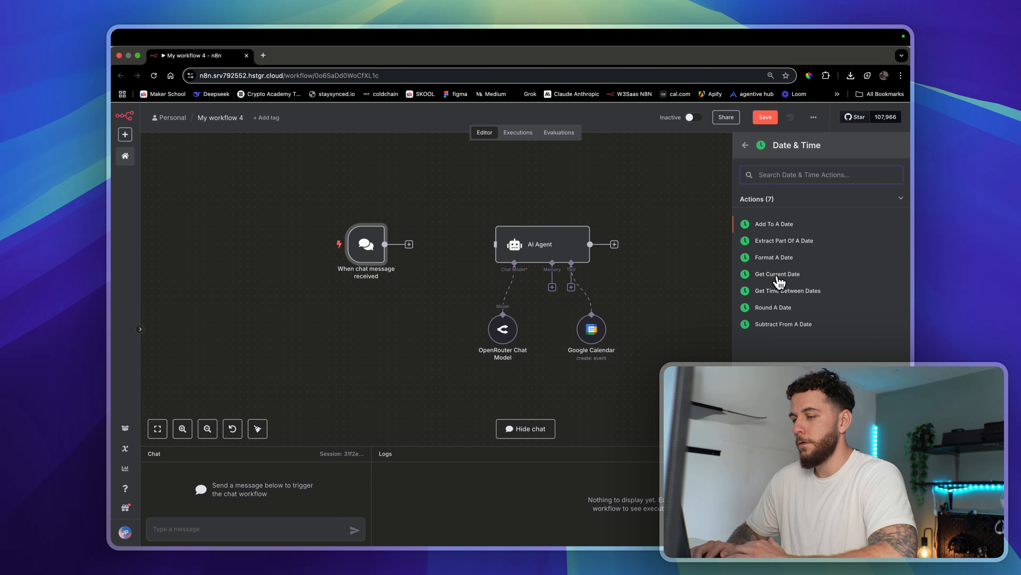
left_click(778, 275)
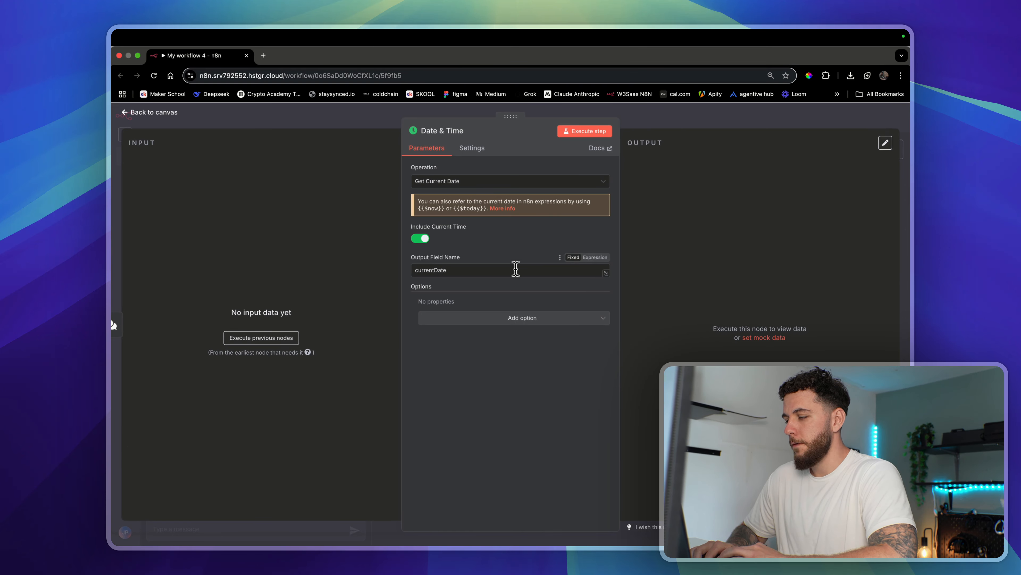
Try the Add to a Date operation in the Date & Time node, switch back to Get Current Date, and return to the canvas
left_click(530, 319)
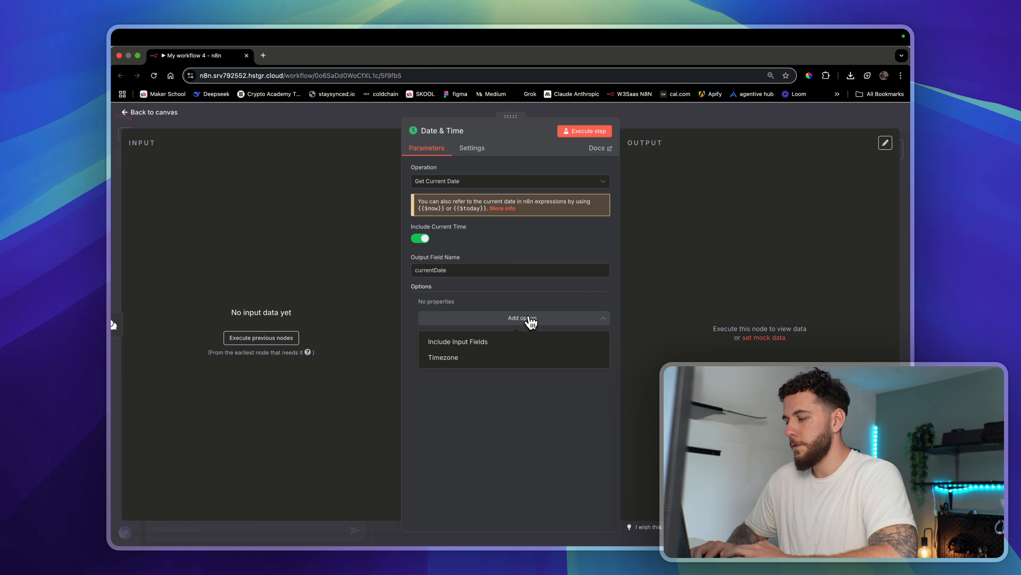
left_click(555, 181)
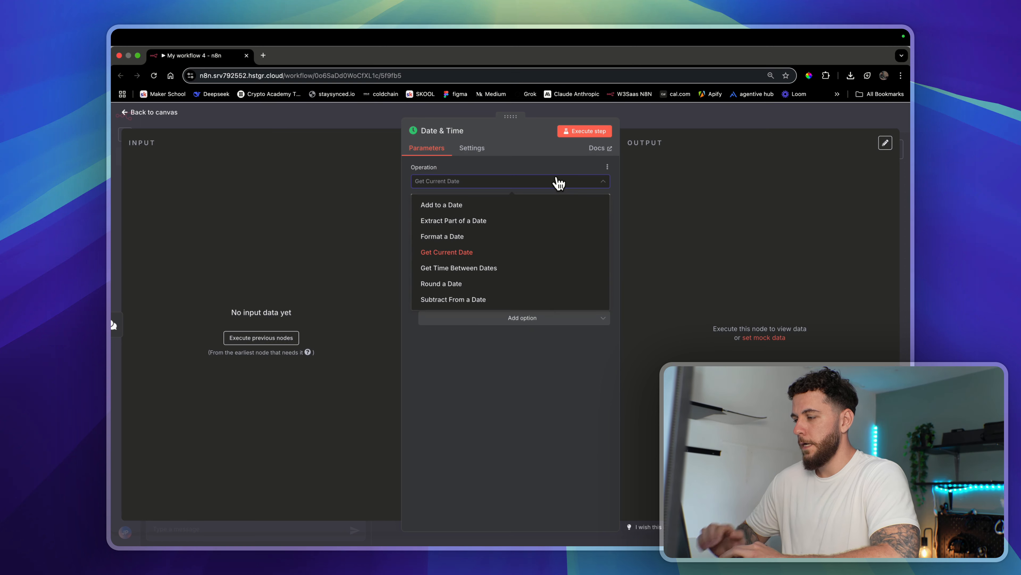
left_click(498, 208)
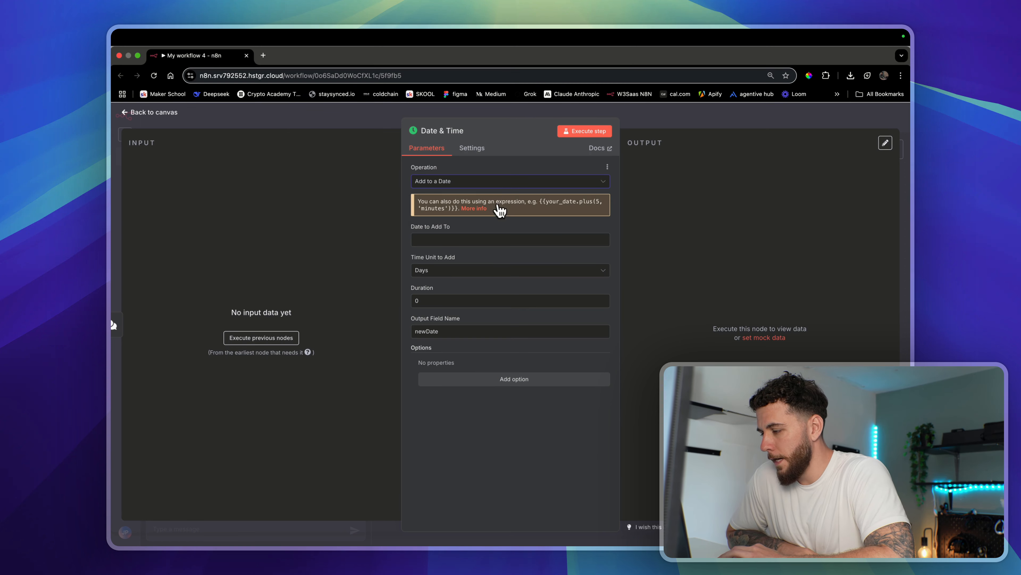
left_click(514, 183)
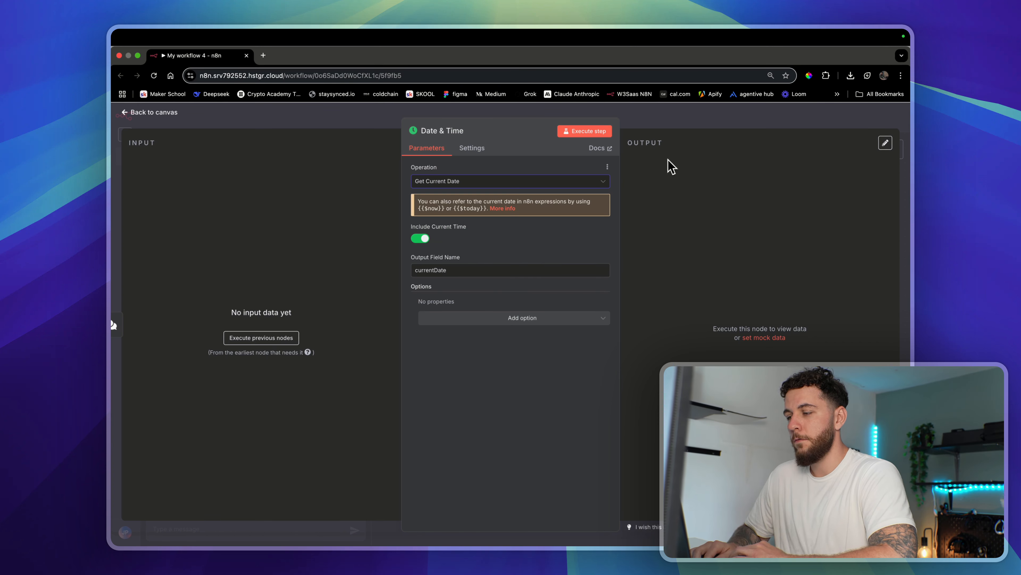
left_click(669, 123)
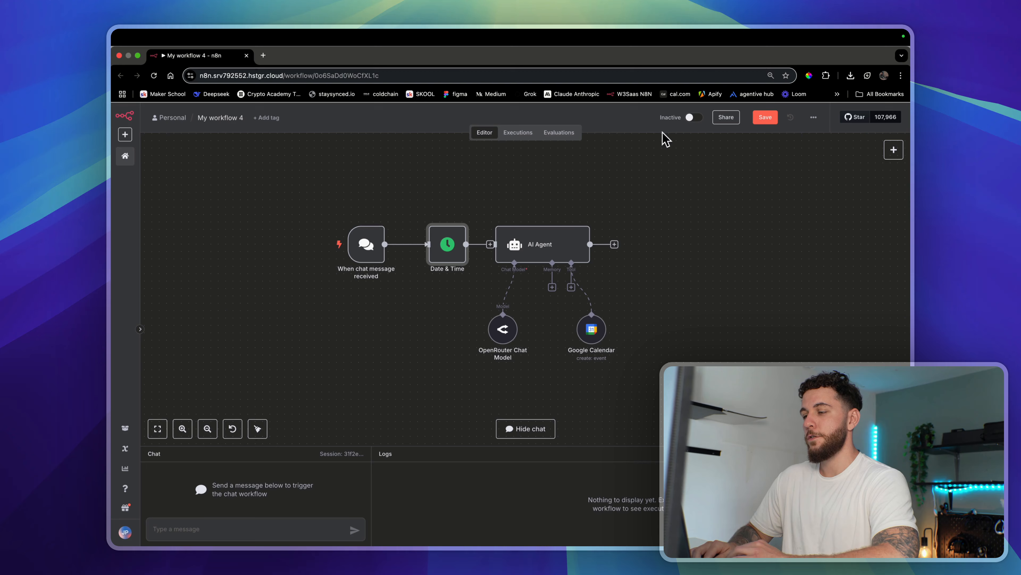
Check how the AI Agent's system message expressions evaluate under the new workflow timezone, and return to the canvas
double_click(559, 234)
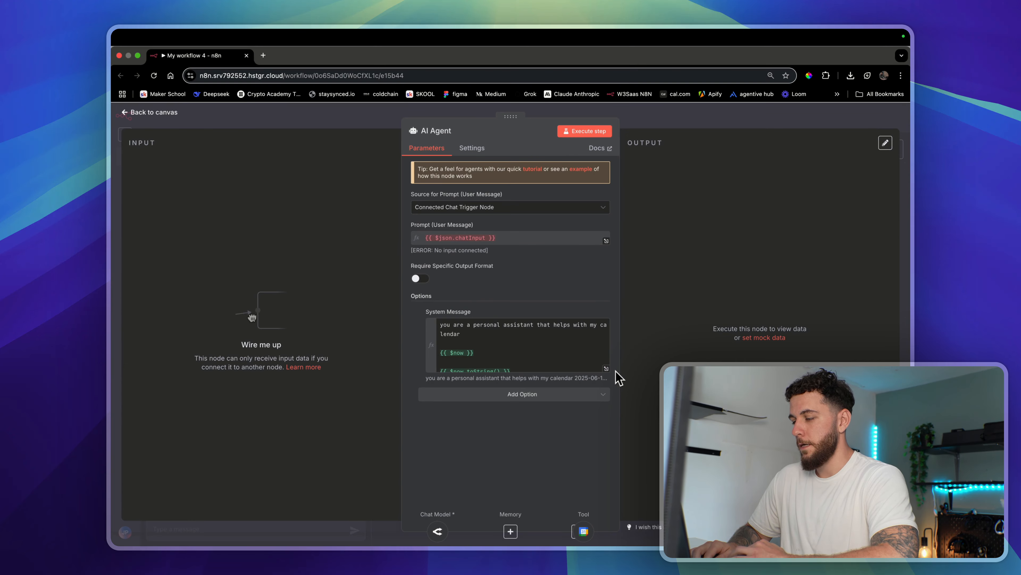
left_click(606, 368)
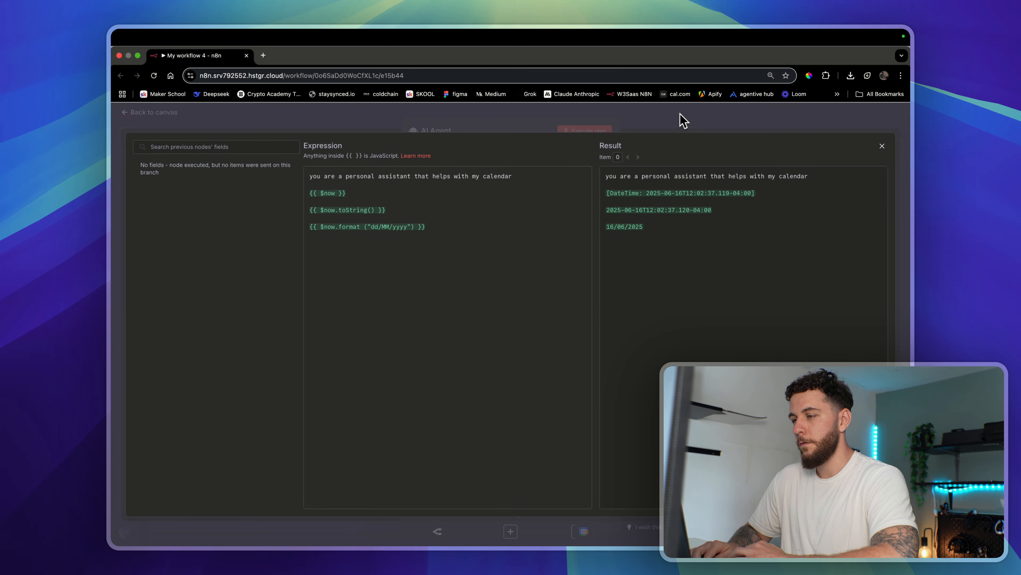
left_click(683, 121)
left_click(684, 121)
Change the Date & Time node's operation to Format a Date, leaving the current-time option enabled
double_click(448, 243)
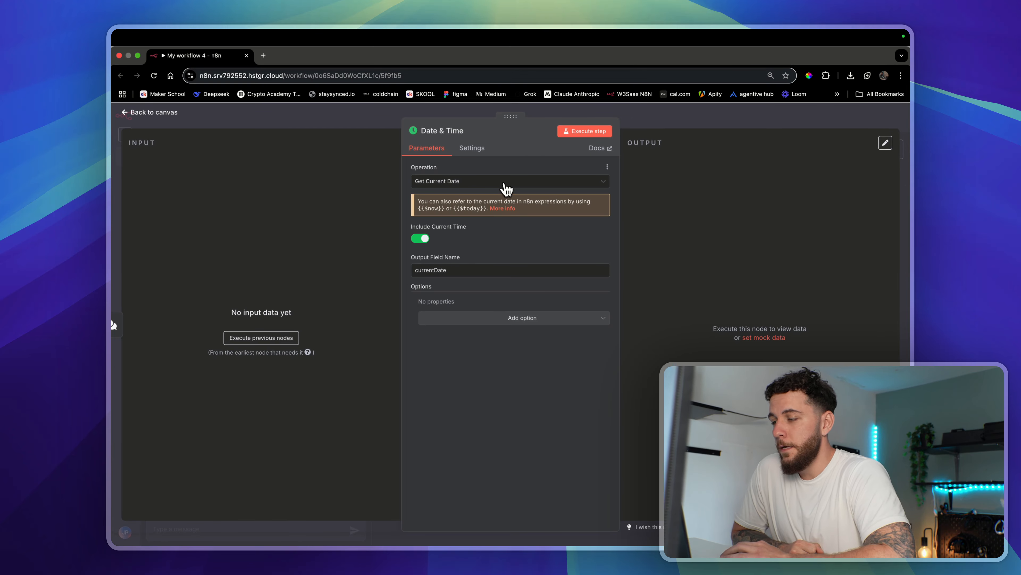
left_click(421, 239)
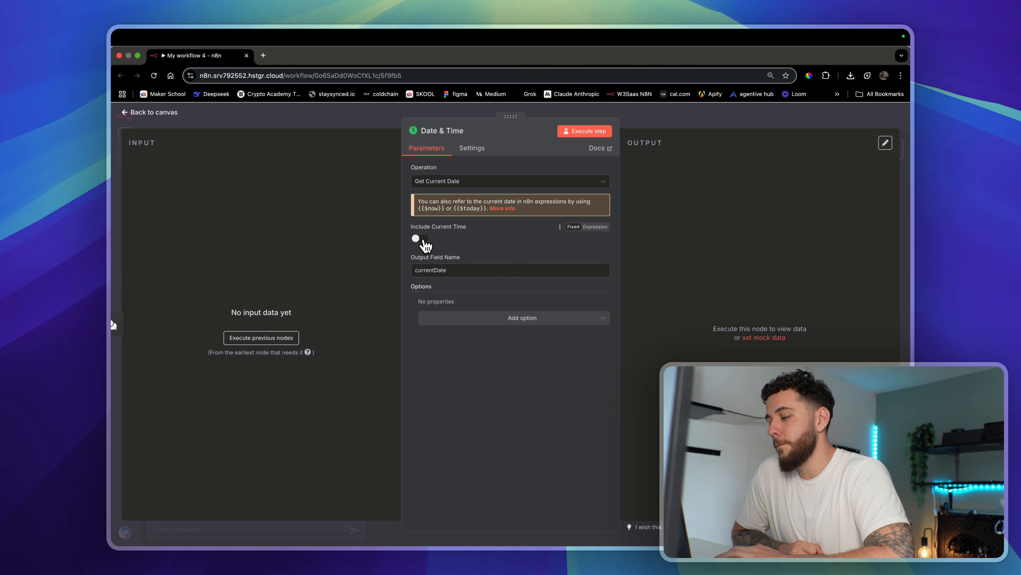
left_click(419, 238)
left_click(520, 183)
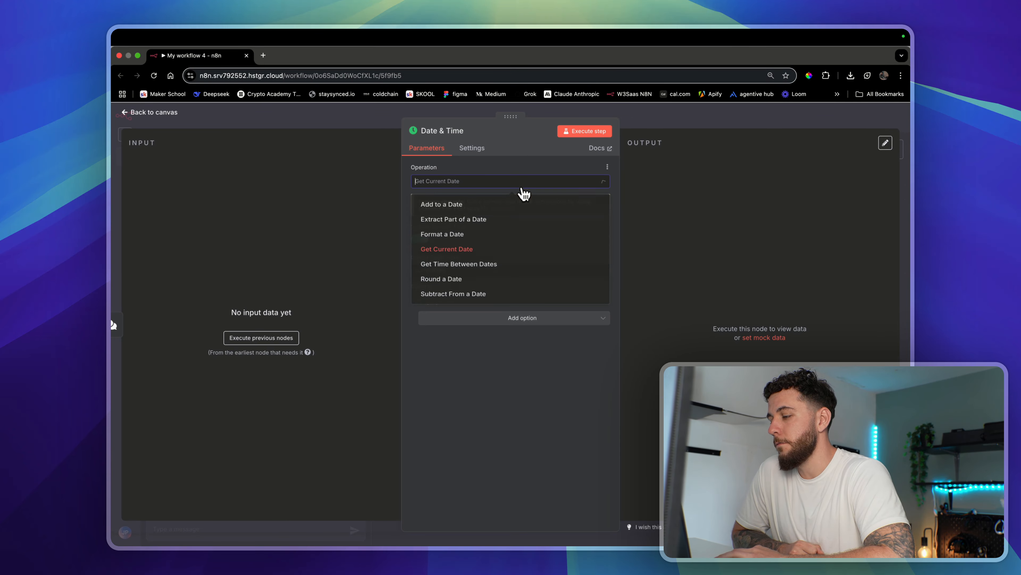
left_click(481, 234)
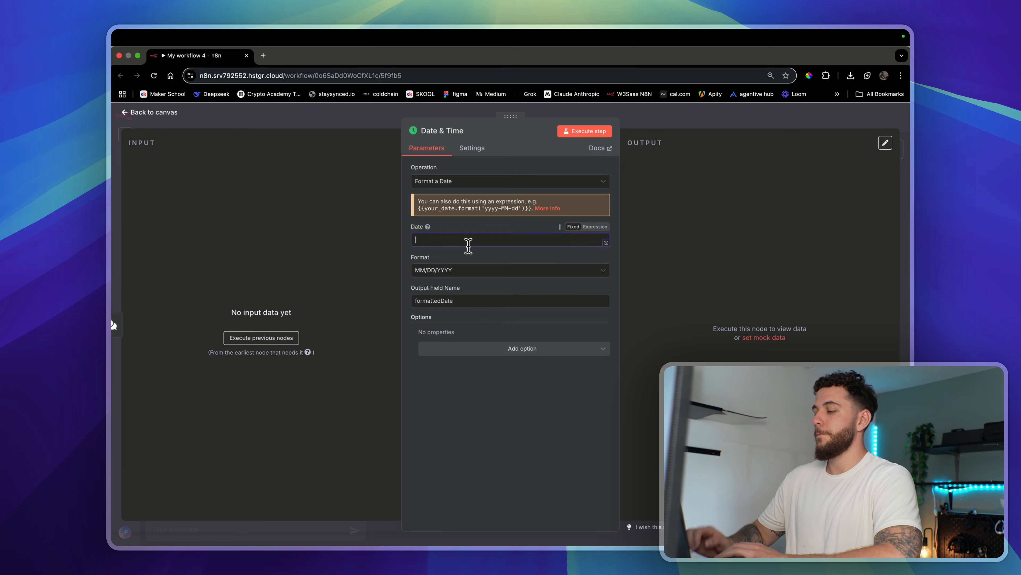
Switch the Date & Time node's Date parameter to an expression and enter {{ $now }}
type("{{")
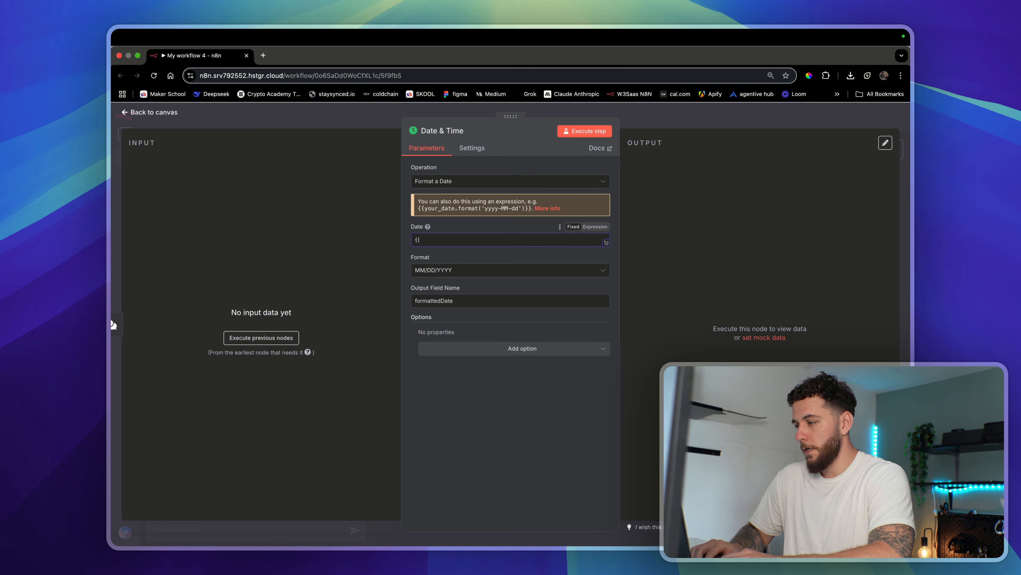
left_click(605, 228)
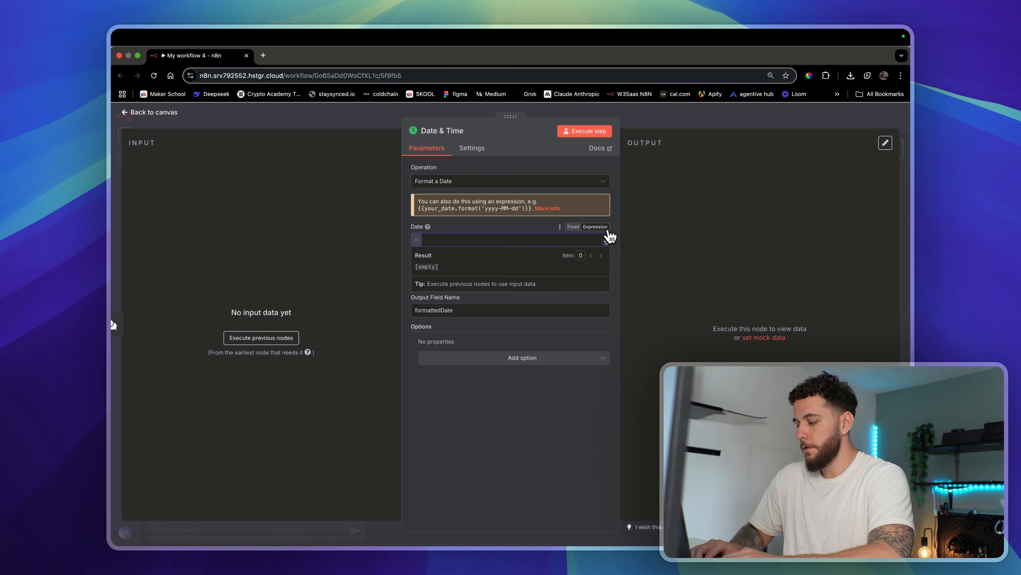
type("{{ ")
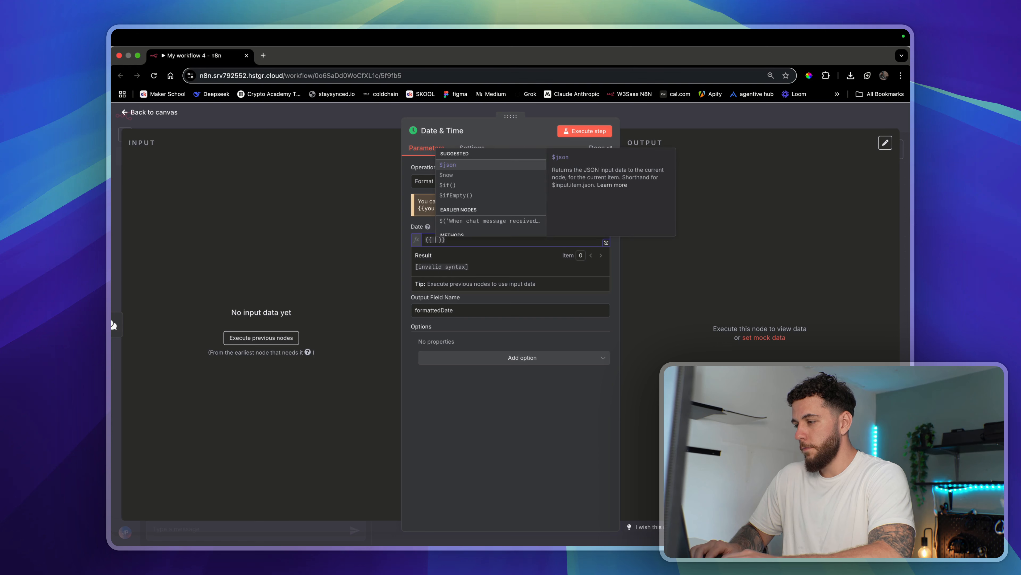
type("$now")
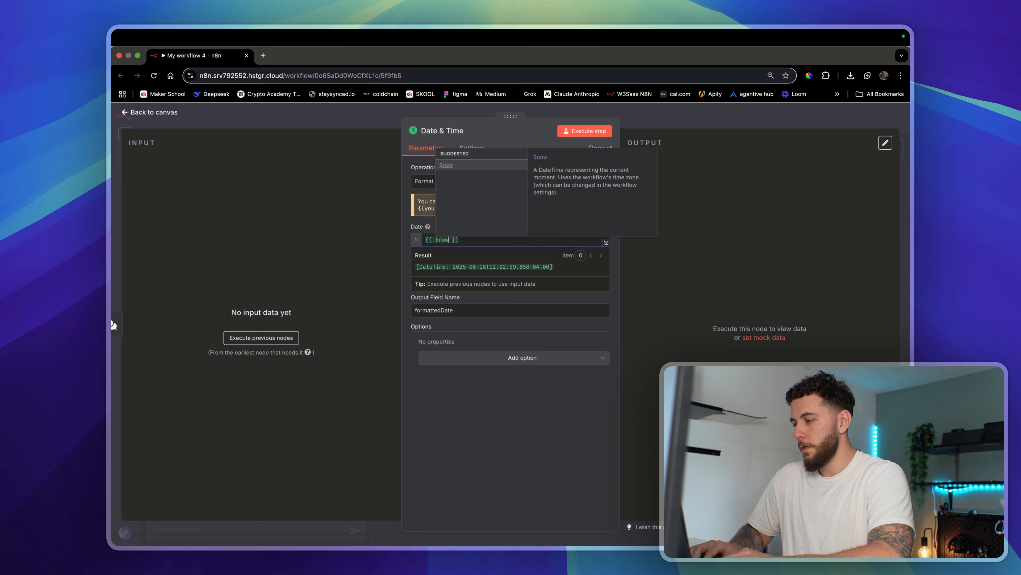
left_click(466, 433)
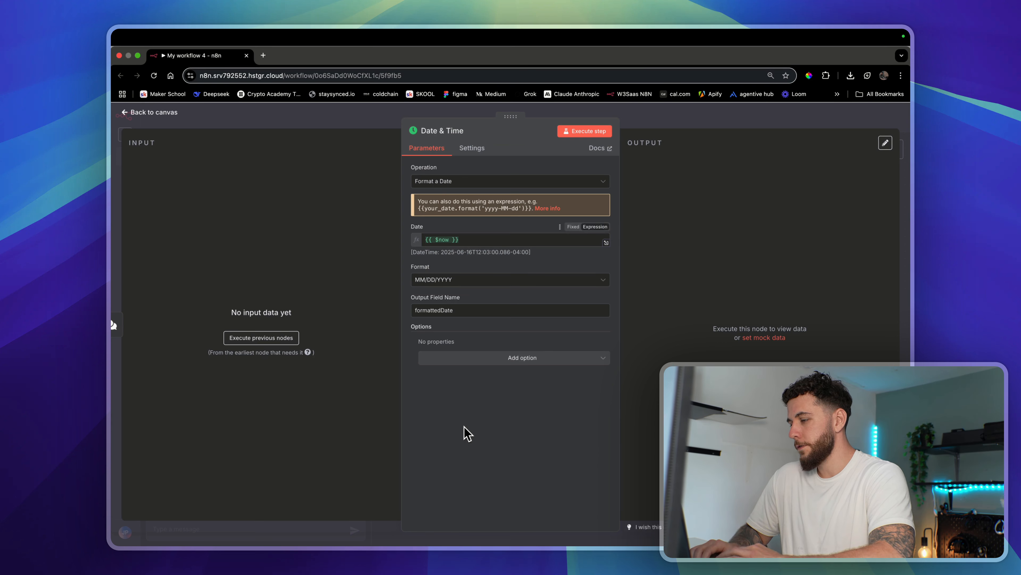
Look through the Date & Time node's available date formats, keep MM/DD/YYYY, and return to the canvas
left_click(519, 280)
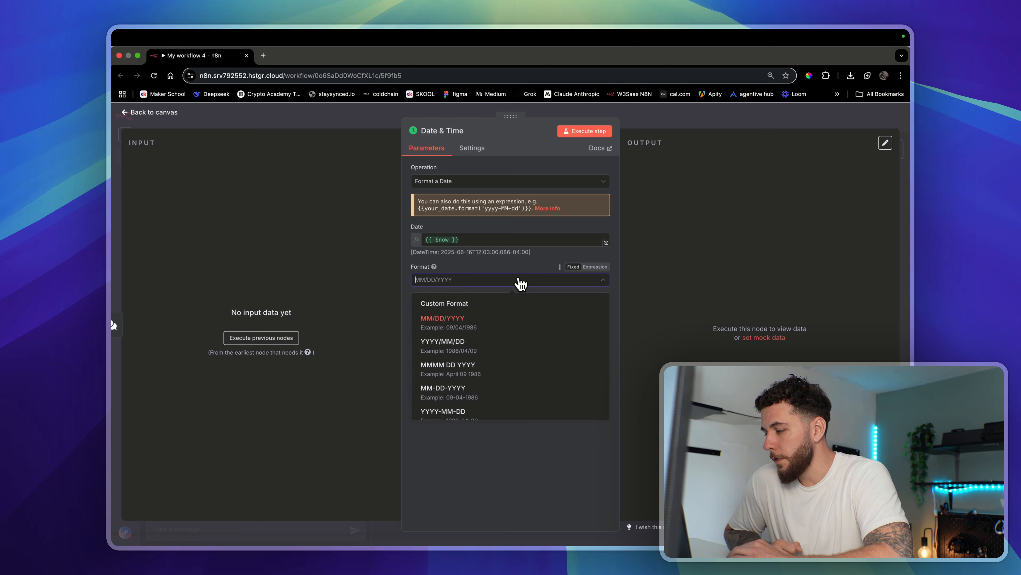
scroll(492, 334, "down", 2)
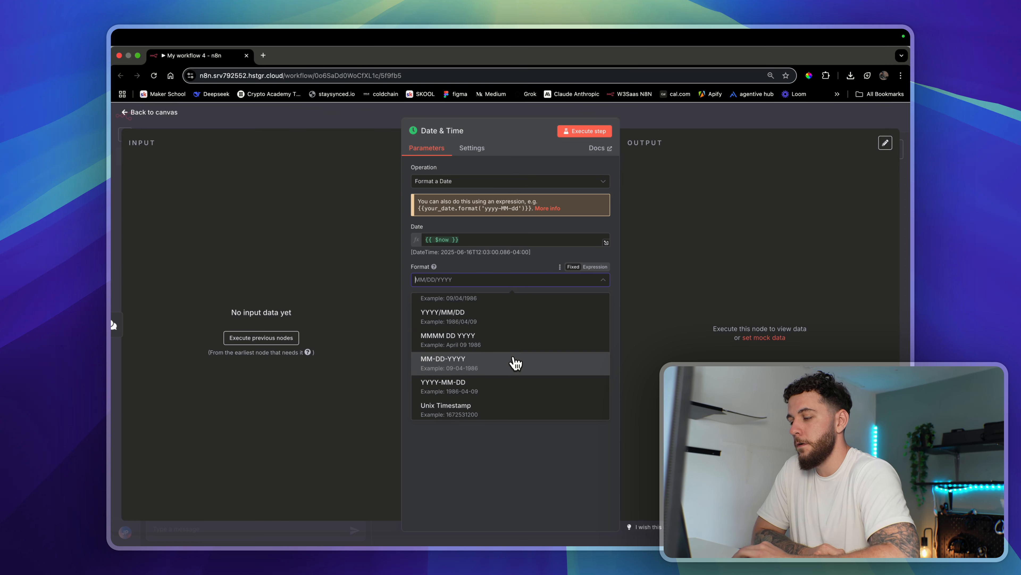
scroll(513, 361, "down", 1)
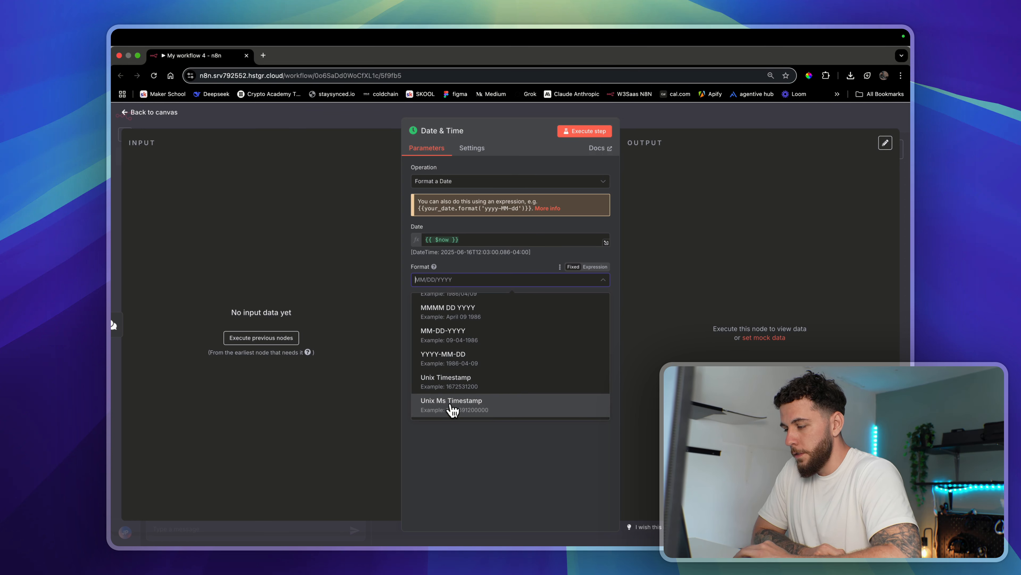
scroll(452, 410, "up", 3)
left_click(473, 470)
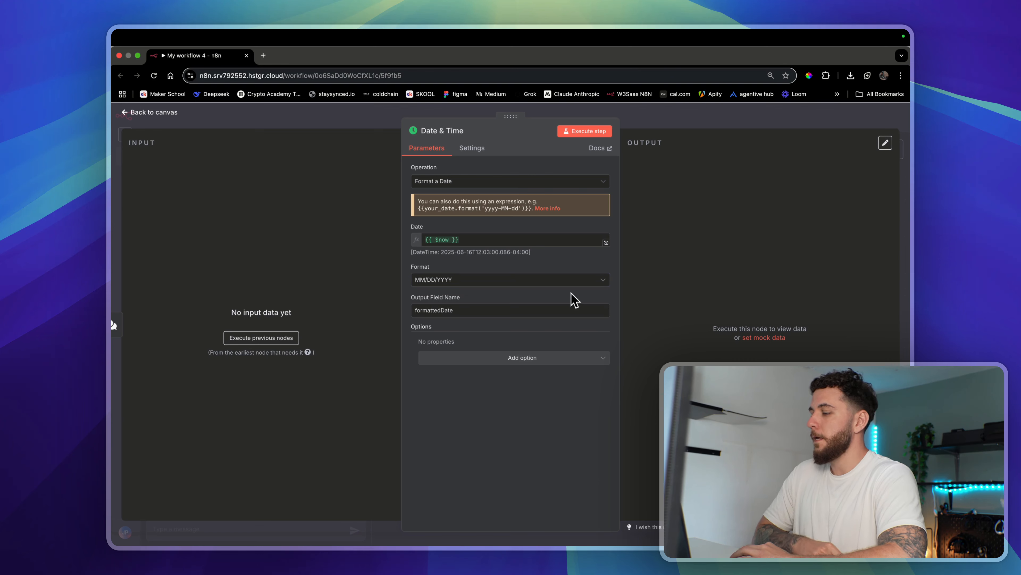
left_click(740, 114)
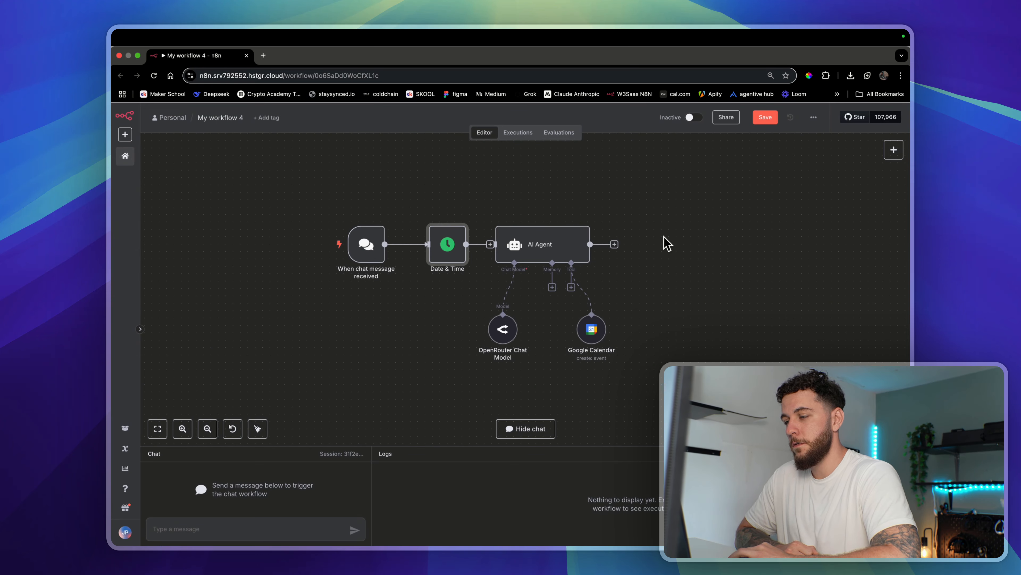